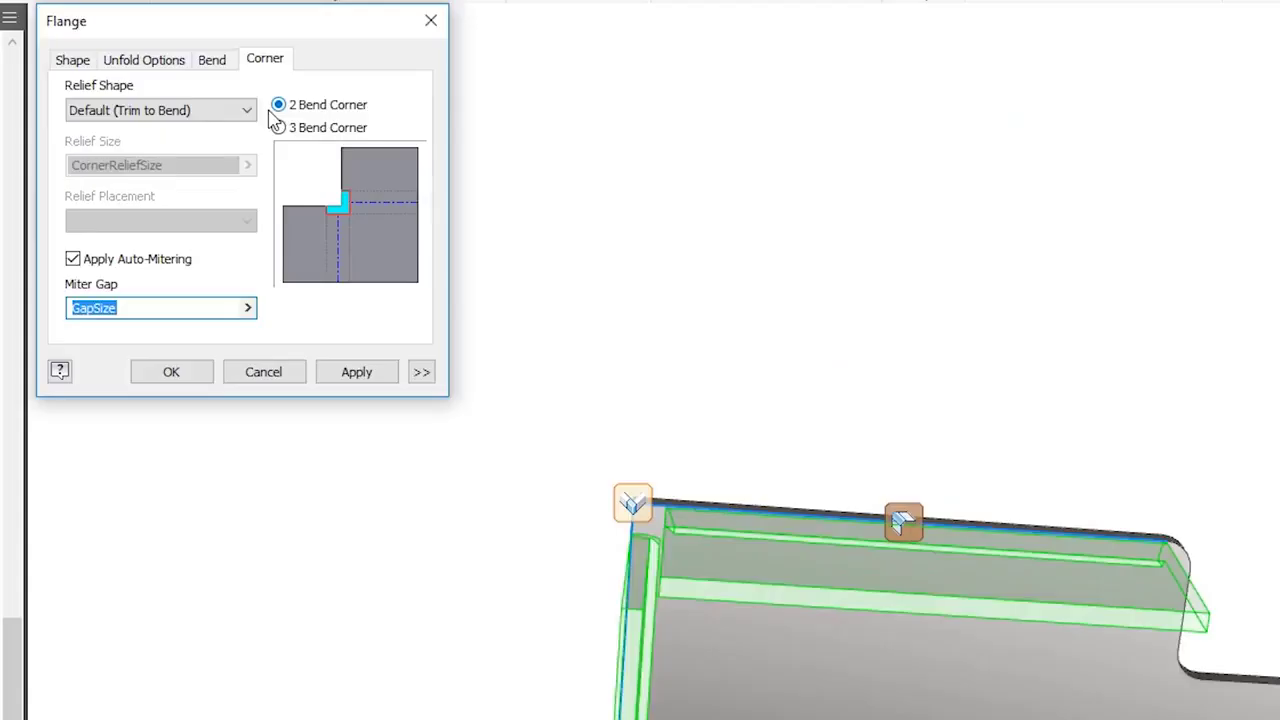
# Step: Set the two-bend corner relief shape to Laser Weld, create the two adjoining flanges, and finish the Flange command
pyautogui.click(246, 110)
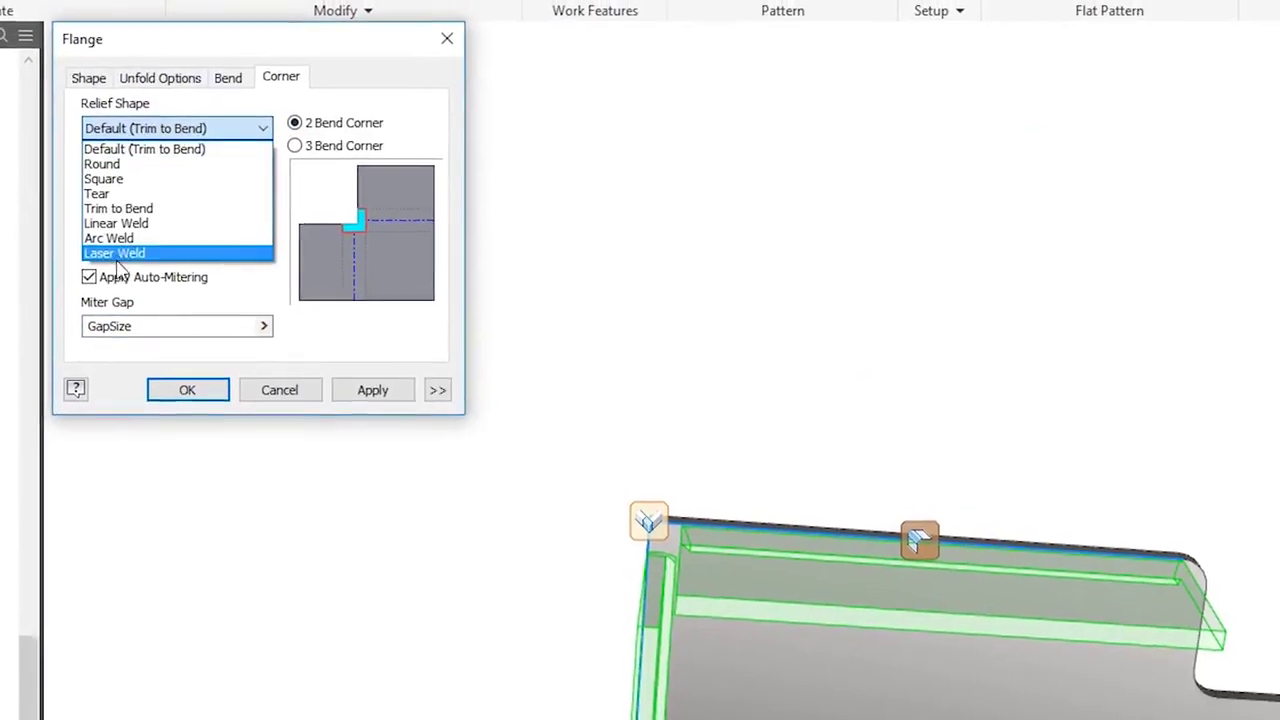
pyautogui.click(112, 238)
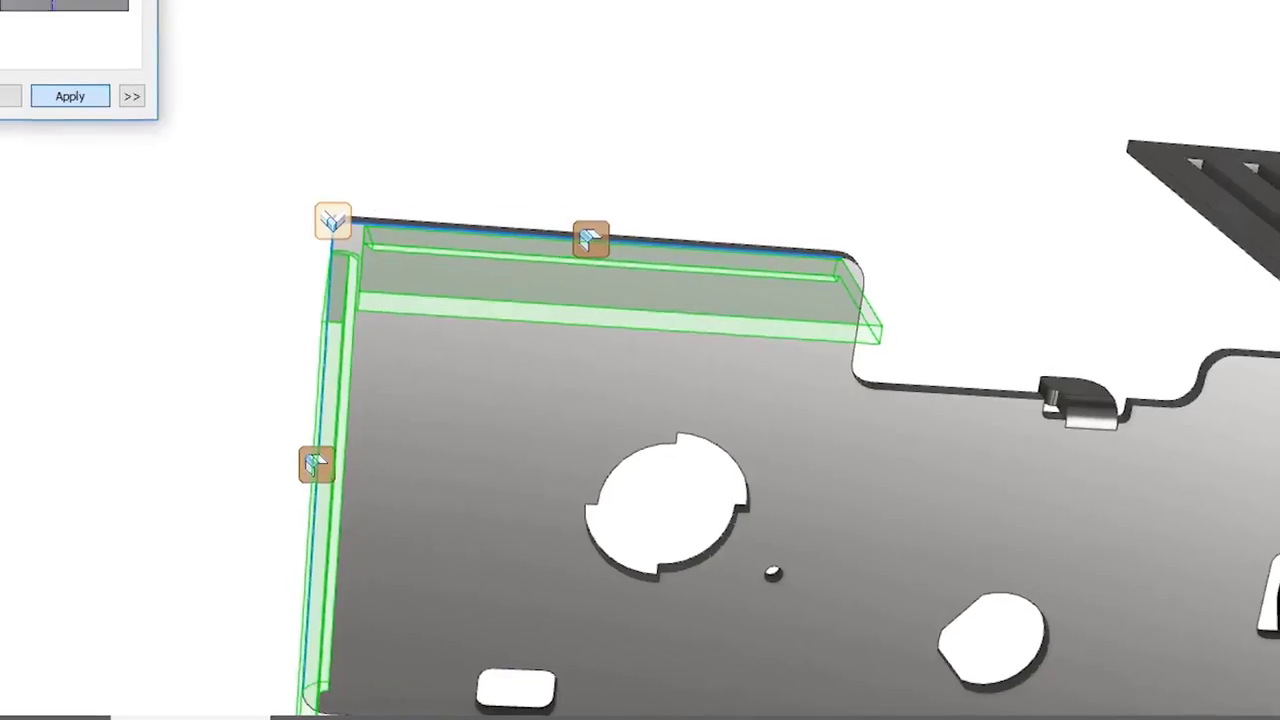
pyautogui.click(70, 97)
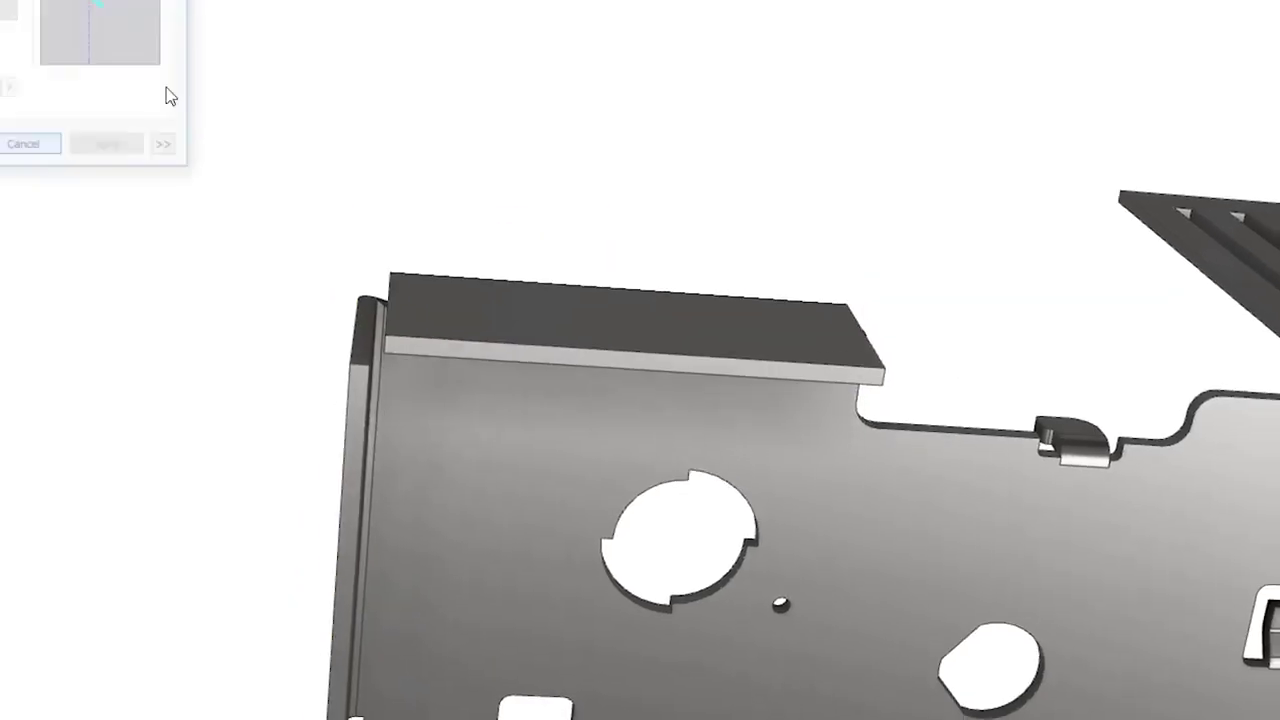
pyautogui.click(27, 148)
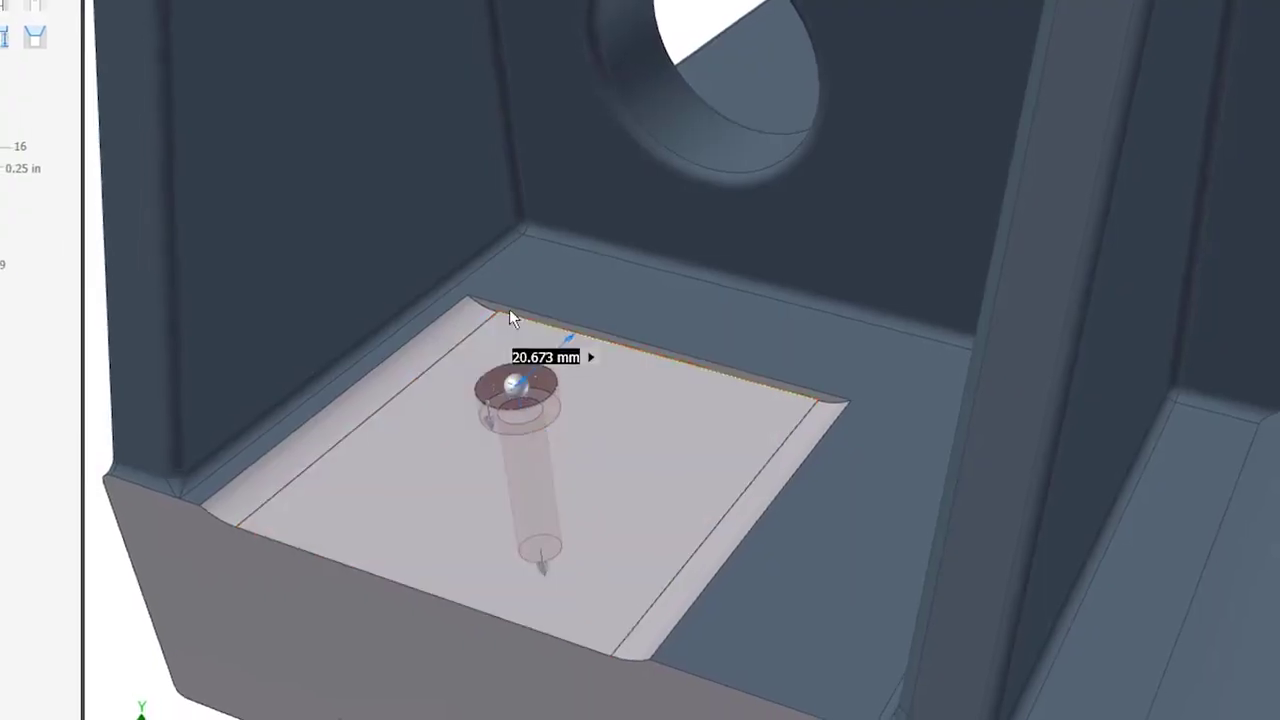
# Step: Position two counterbored holes near the recessed pad's back corners, each 20 mm from its two nearest edges
pyautogui.click(520, 378)
pyautogui.write('0')
pyautogui.click(752, 386)
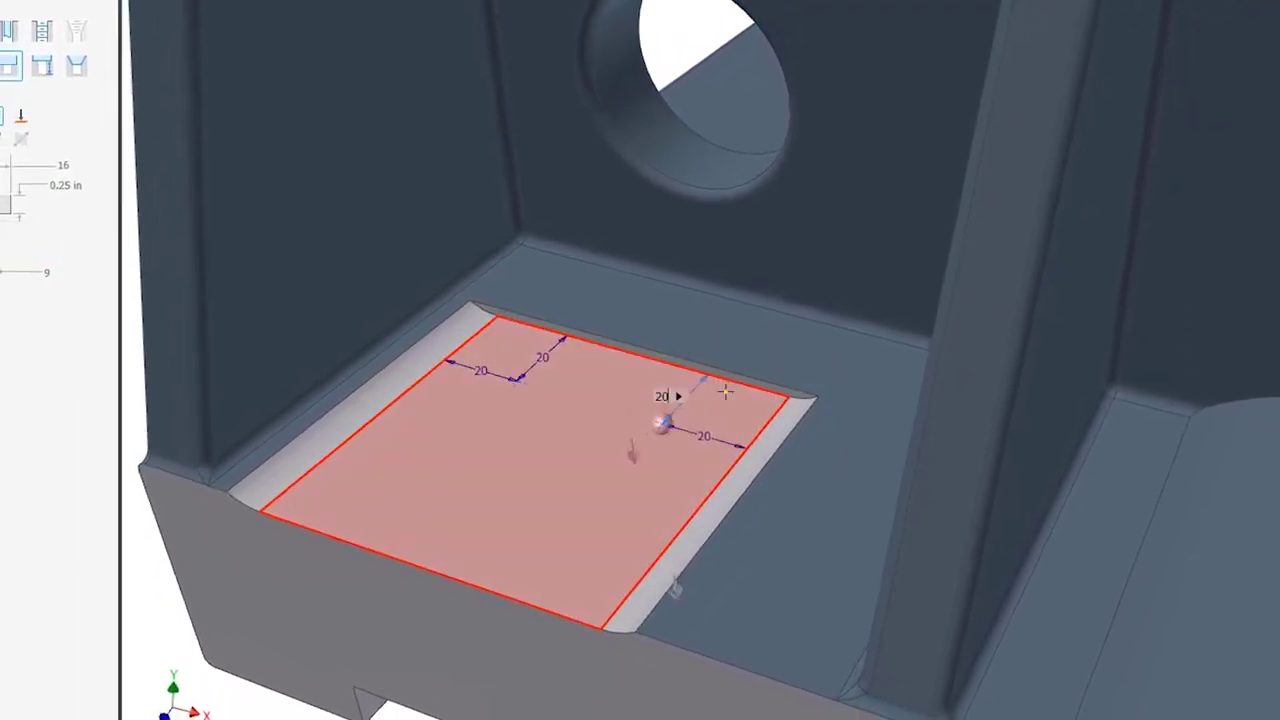
pyautogui.write('20')
# Step: Add a third counterbored hole near the pad's front corner, 20 mm from each of its two nearest edges
pyautogui.click(378, 501)
pyautogui.click(320, 462)
pyautogui.write('20')
pyautogui.click(355, 550)
pyautogui.write('20')
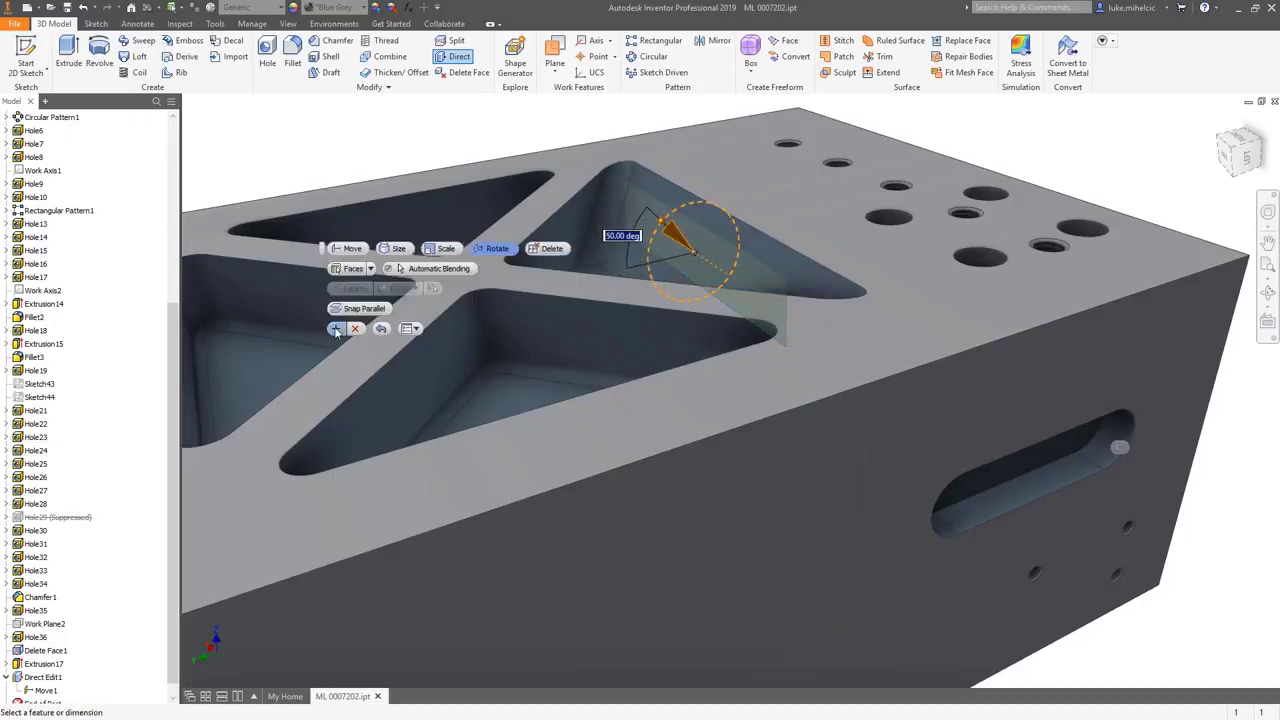
# Step: Apply a 50-degree Direct Edit rotation to the end wall of the triangular pocket
pyautogui.click(335, 328)
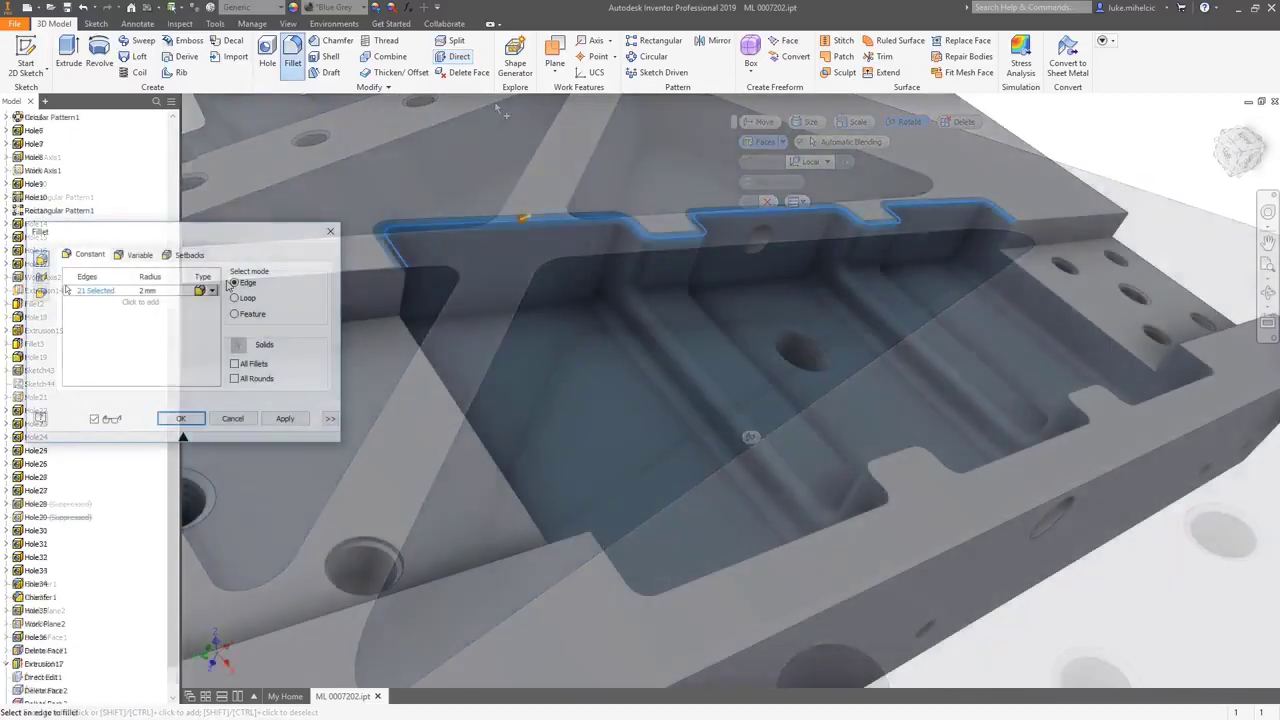
# Step: Change the type of the 2 mm fillet on the stepped pocket's upper rim edges and apply it
pyautogui.click(212, 292)
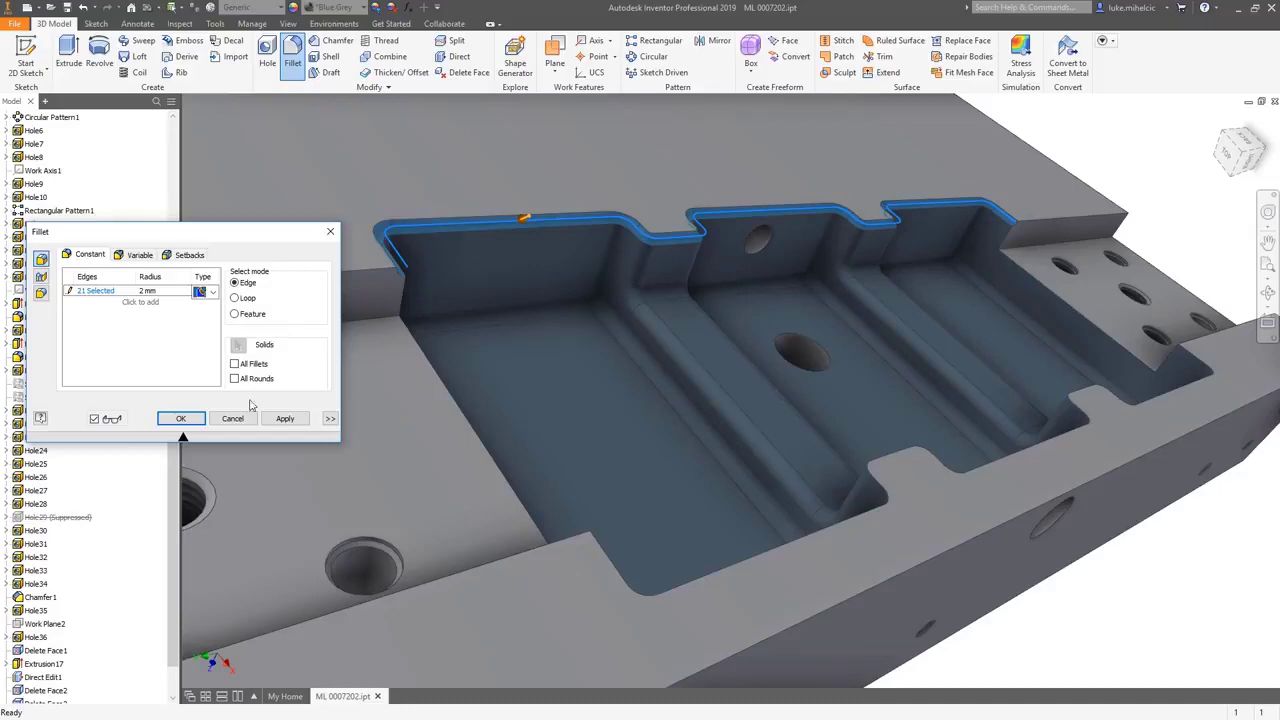
pyautogui.click(286, 418)
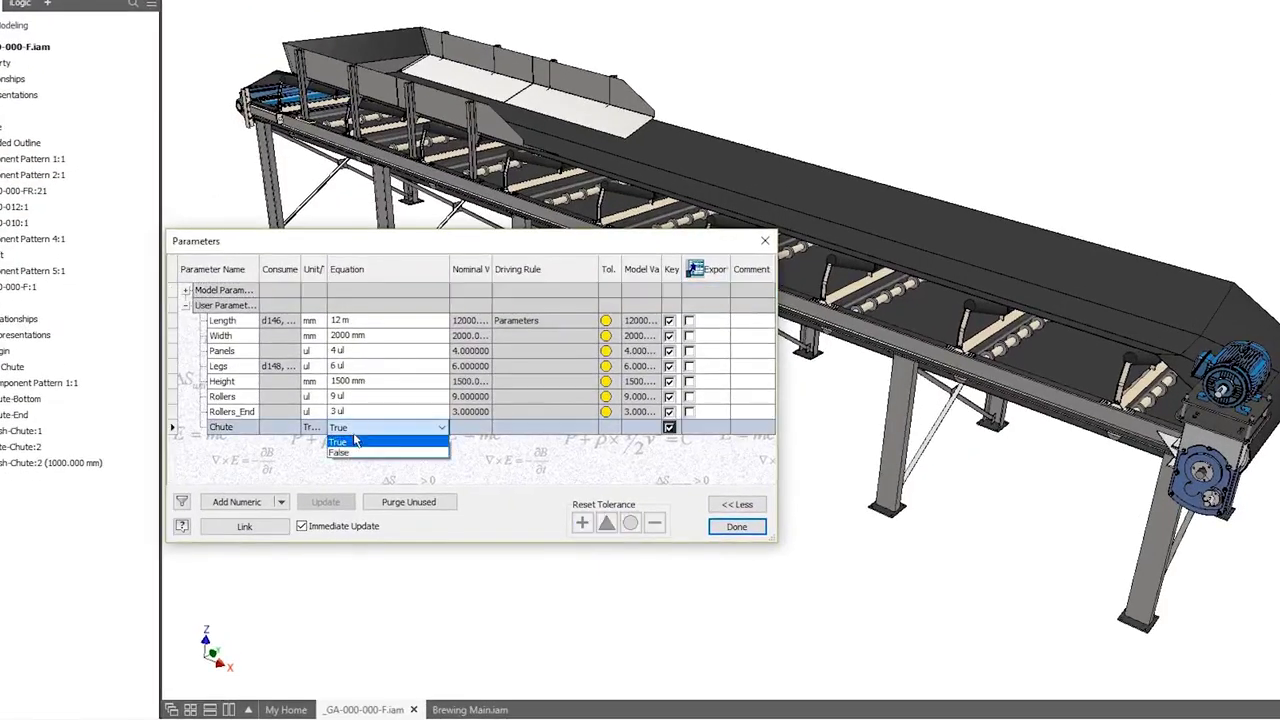
# Step: Set the conveyor's Chute user parameter to False
pyautogui.click(350, 455)
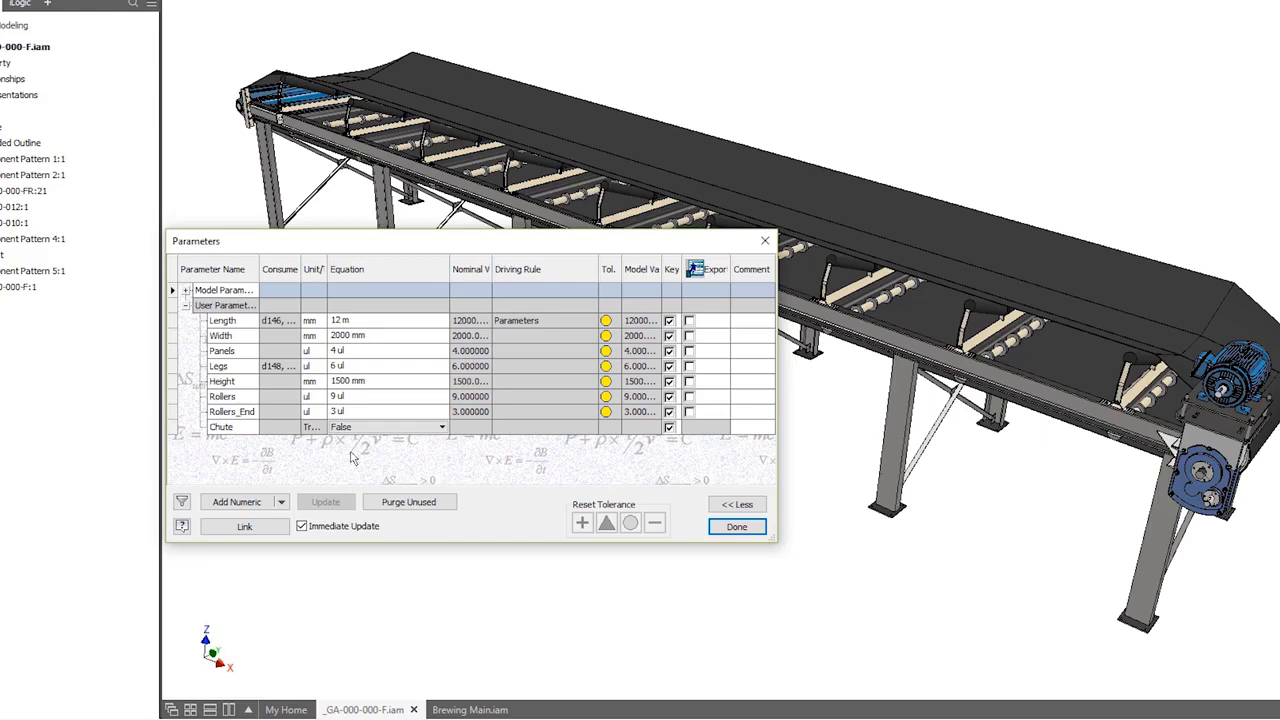
pyautogui.click(352, 428)
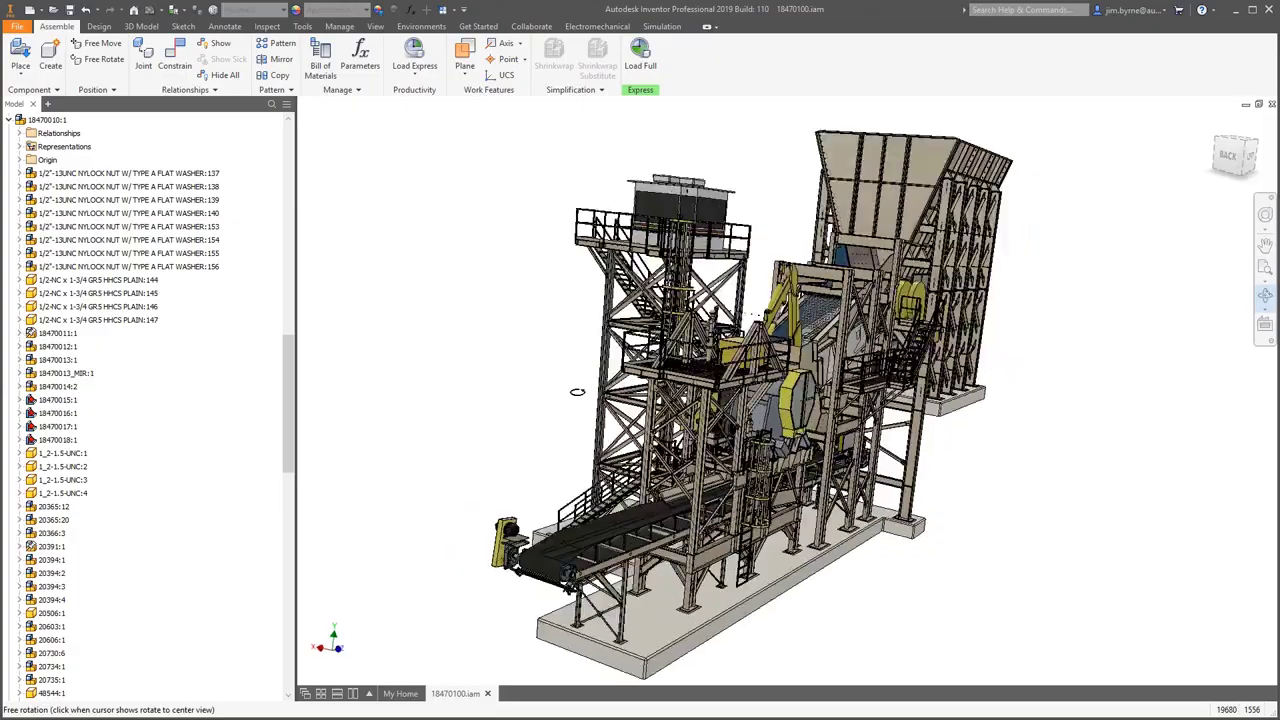
# Step: Orient the plant's 1/100 base view to its LEFT side and place a projected view beside it on the sheet
pyautogui.moveTo(650, 395); pyautogui.dragTo(570, 400)
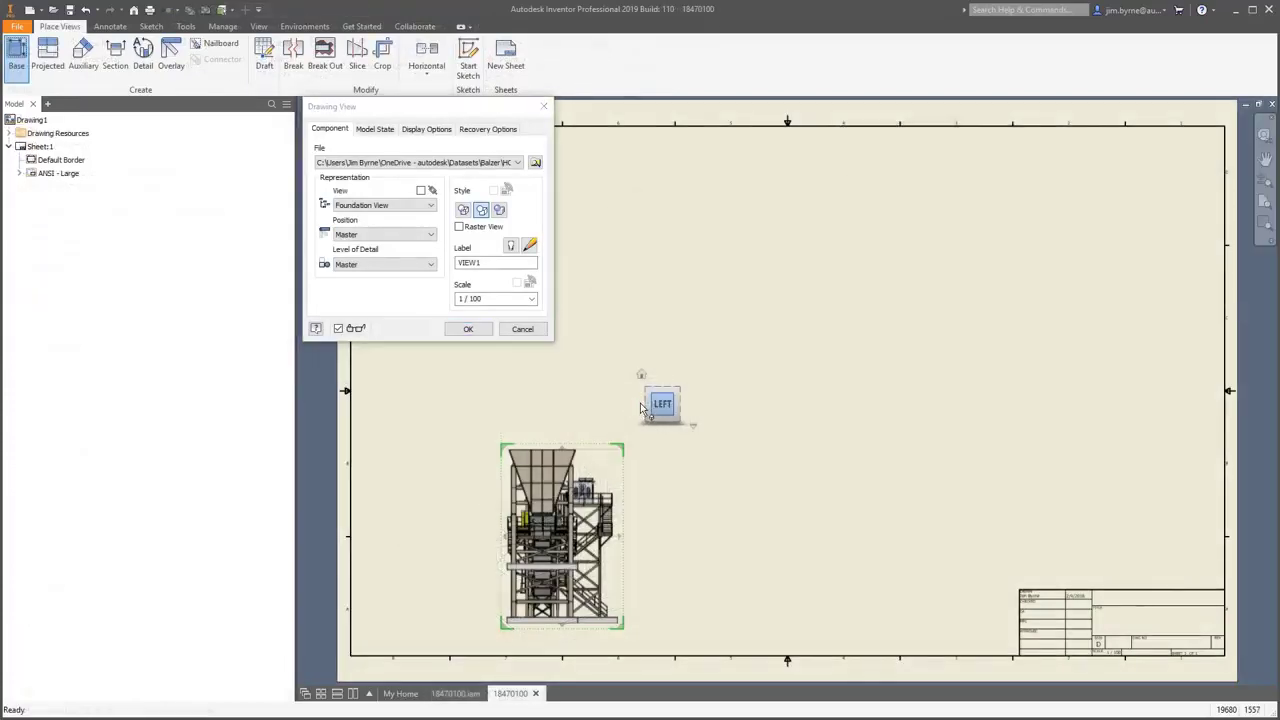
pyautogui.click(641, 407)
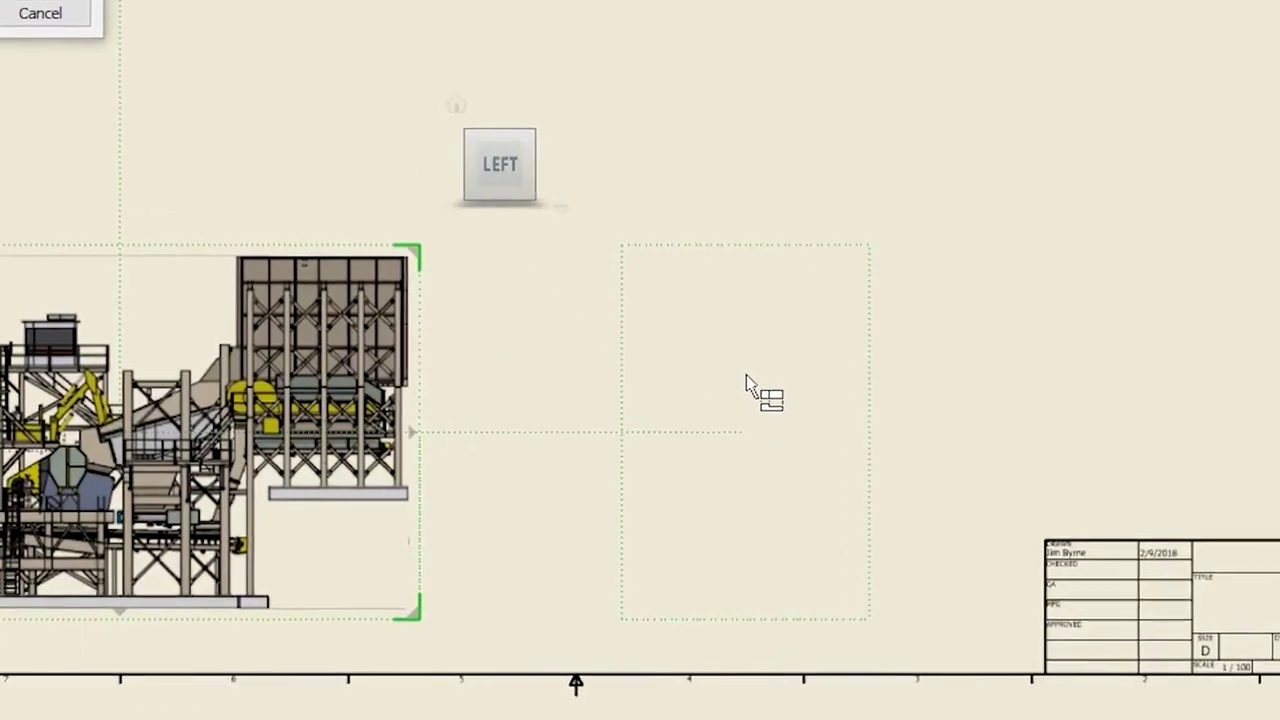
pyautogui.click(872, 515)
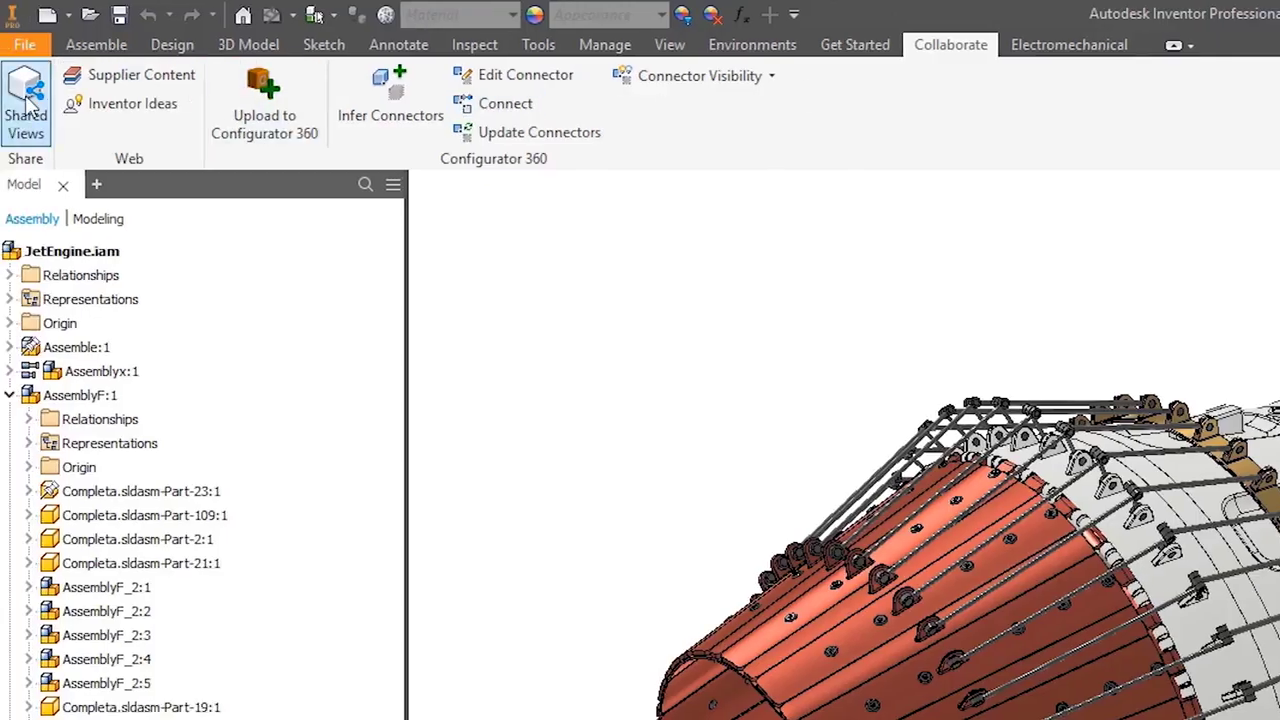
# Step: Open Shared Views for JetEngine.iam and create a new shared view of it
pyautogui.click(27, 100)
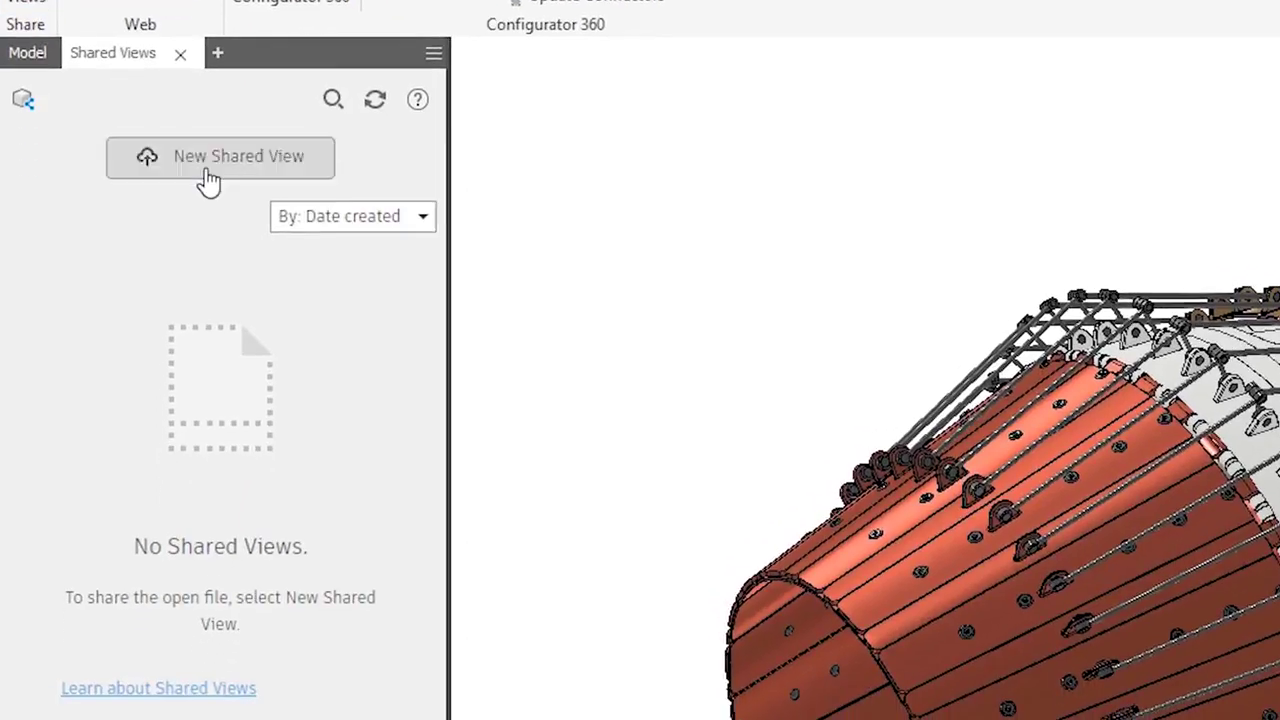
pyautogui.click(200, 290)
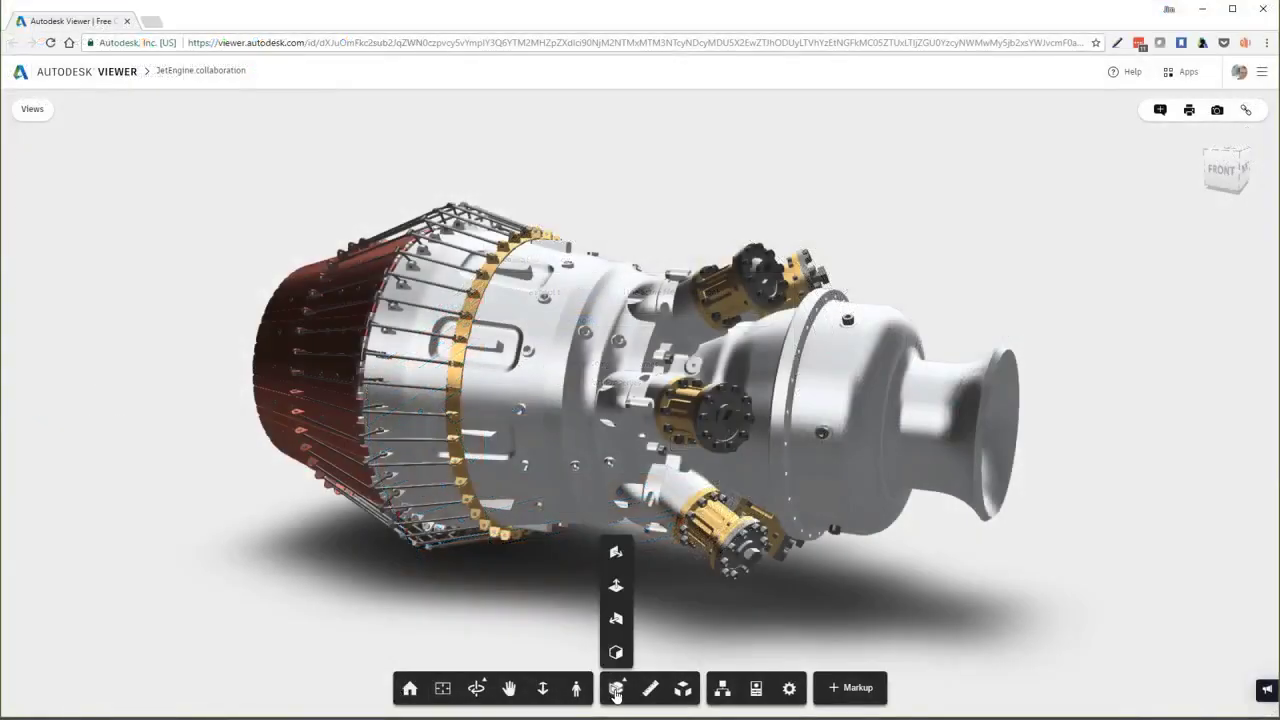
# Step: Switch to Autodesk Viewer and cut the jet engine lengthwise with a section plane, adjusting the plane to expose the central shaft
pyautogui.click(616, 622)
pyautogui.moveTo(618, 458); pyautogui.dragTo(592, 430)
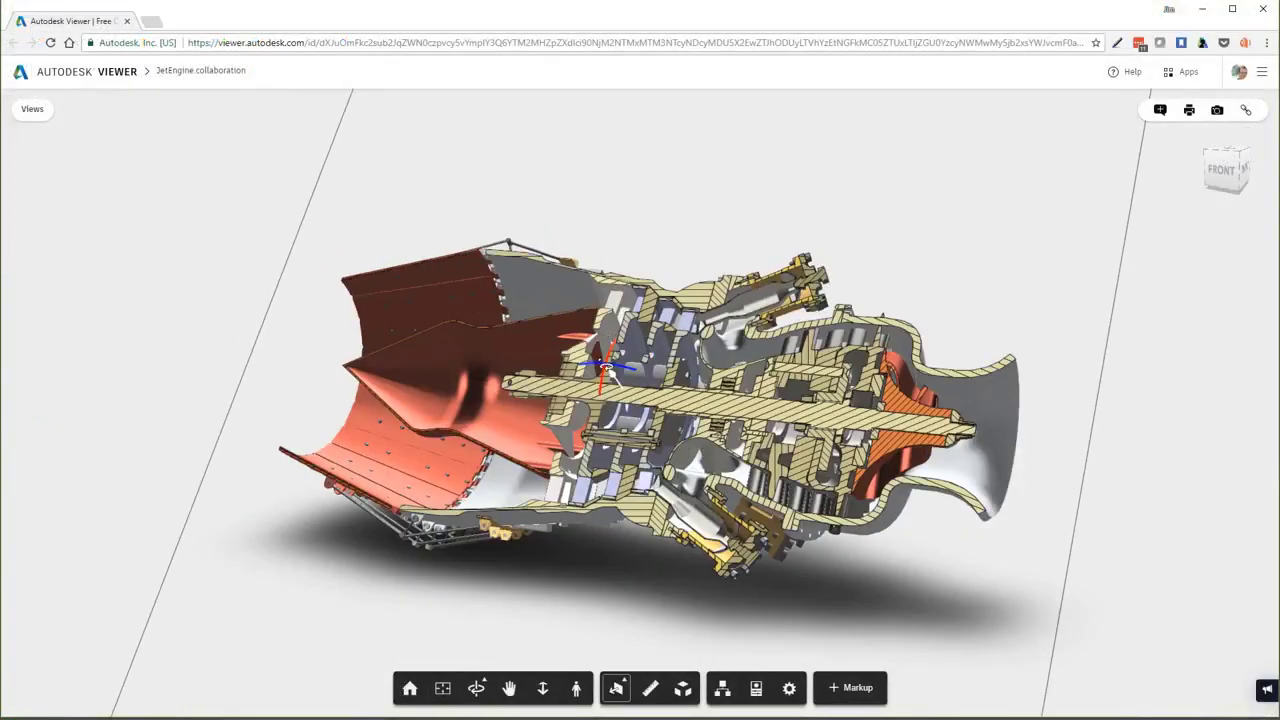
# Step: Explode the jet engine and add the markup text "Can you take a look" beside the arrow to the compressor blades
pyautogui.click(617, 688)
pyautogui.moveTo(613, 652); pyautogui.dragTo(637, 652)
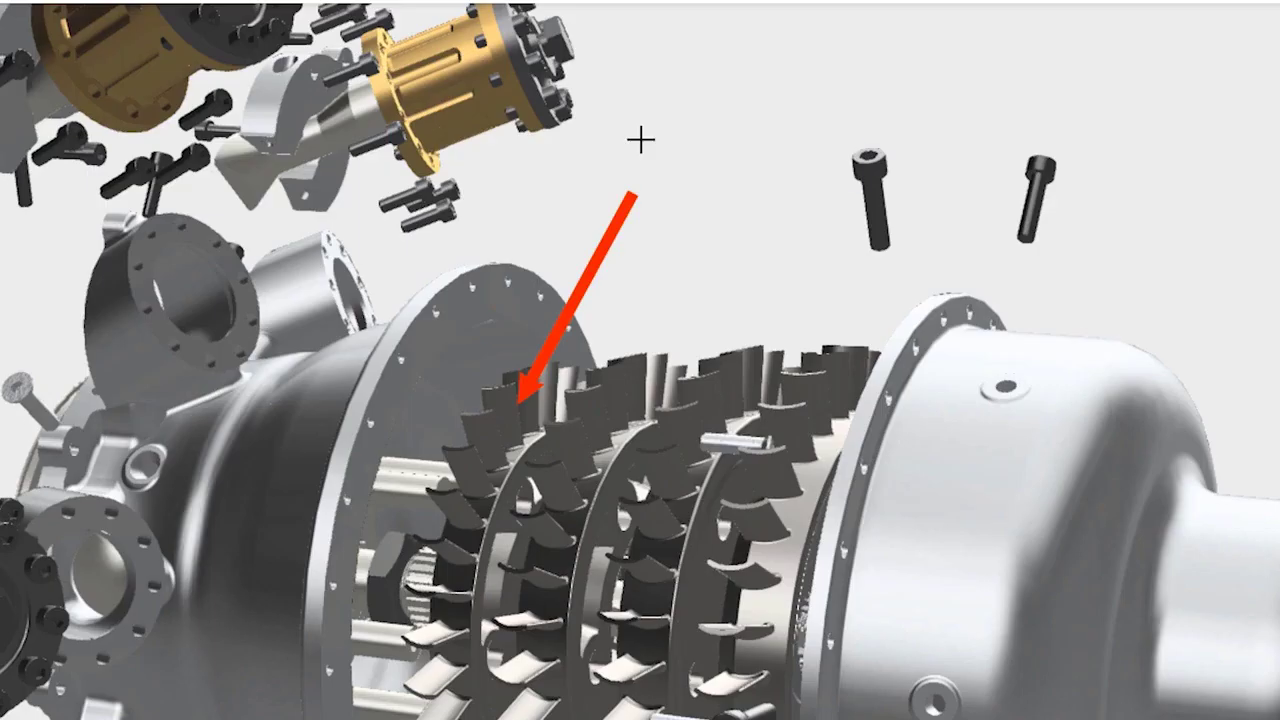
pyautogui.write('Can you take a look')
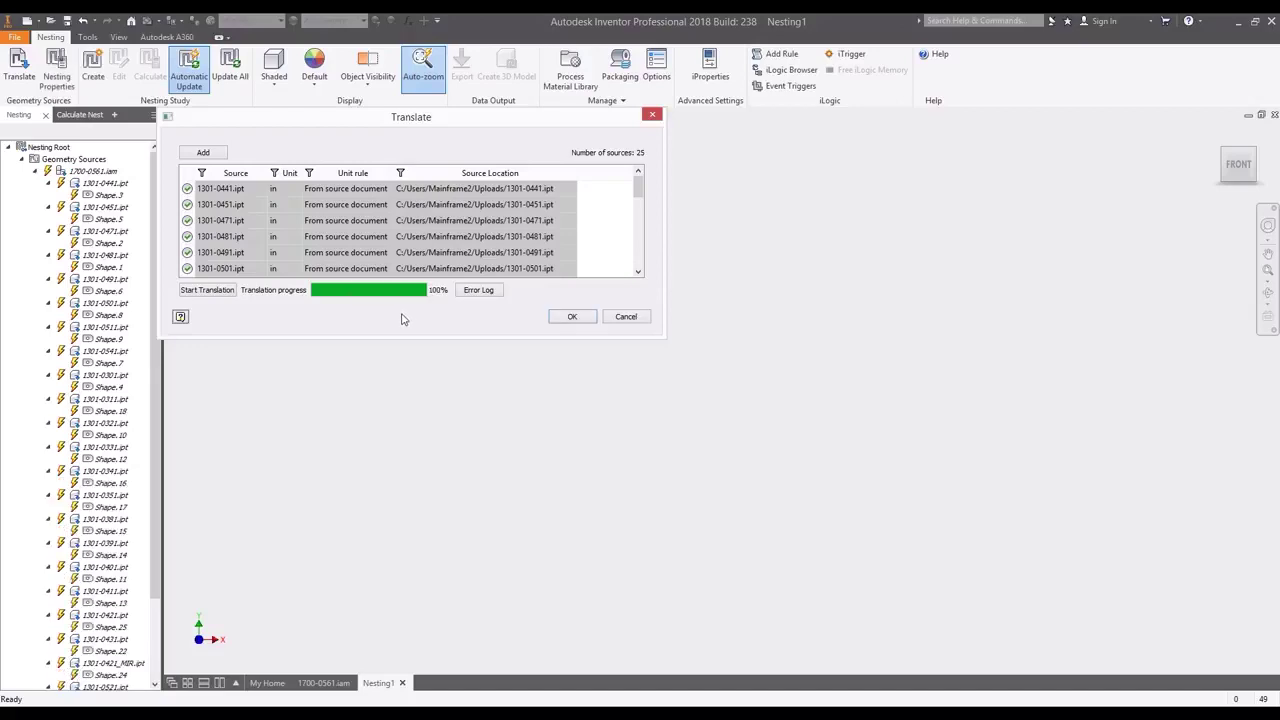
# Step: Accept the translated part sources of 1700-0561.iam into the Inventor nesting document
pyautogui.click(572, 318)
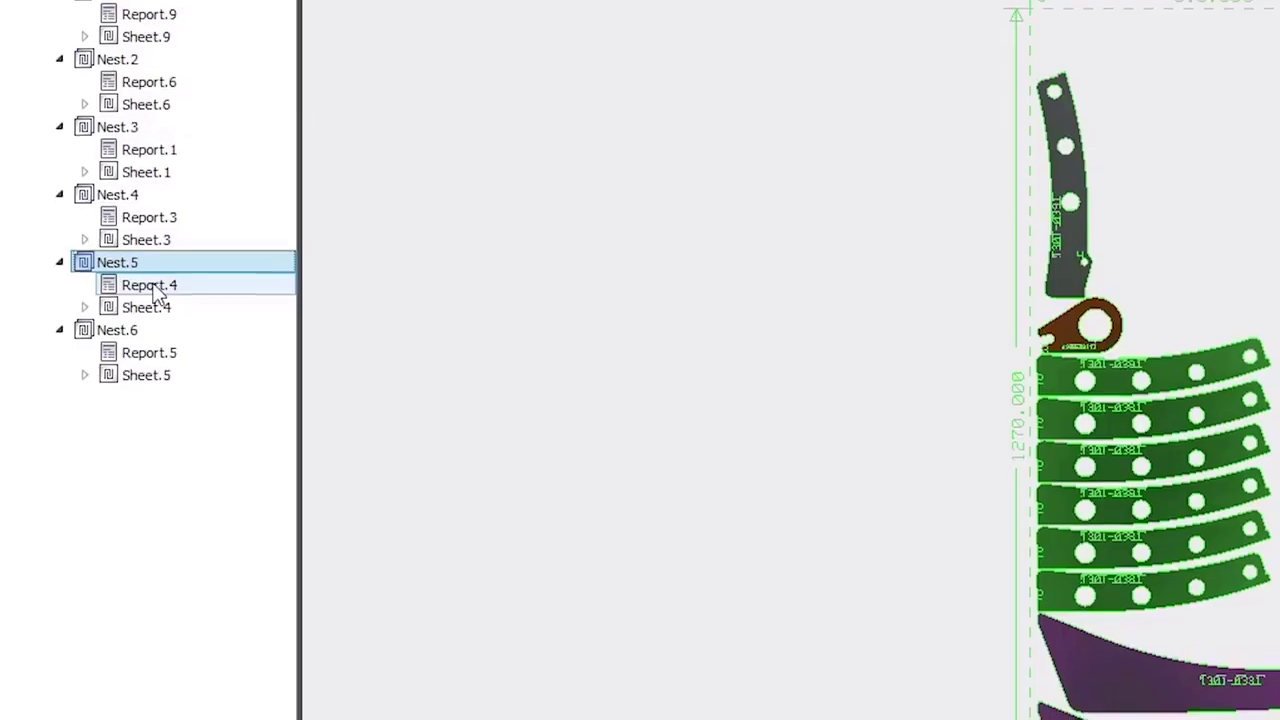
# Step: Examine the total used information and nesting efficiency in the report for Nest.5, and close the report
pyautogui.rightClick(95, 355)
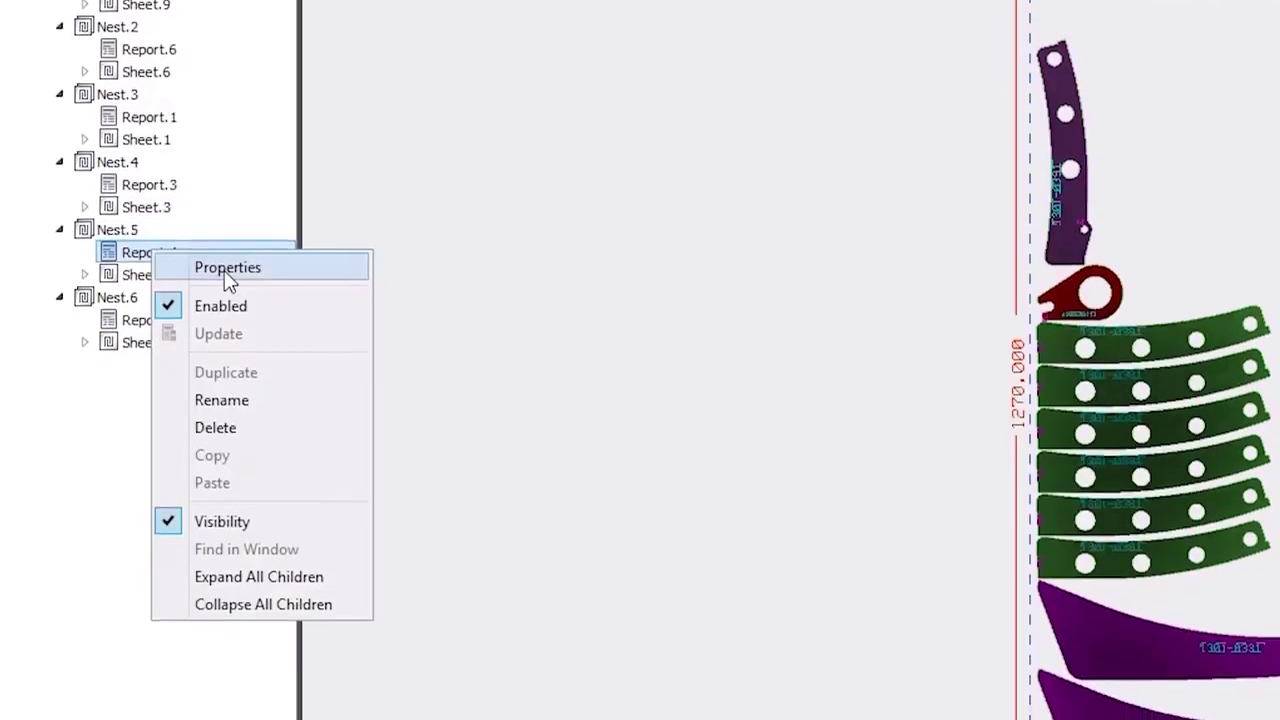
pyautogui.click(125, 358)
pyautogui.moveTo(590, 257); pyautogui.dragTo(607, 517)
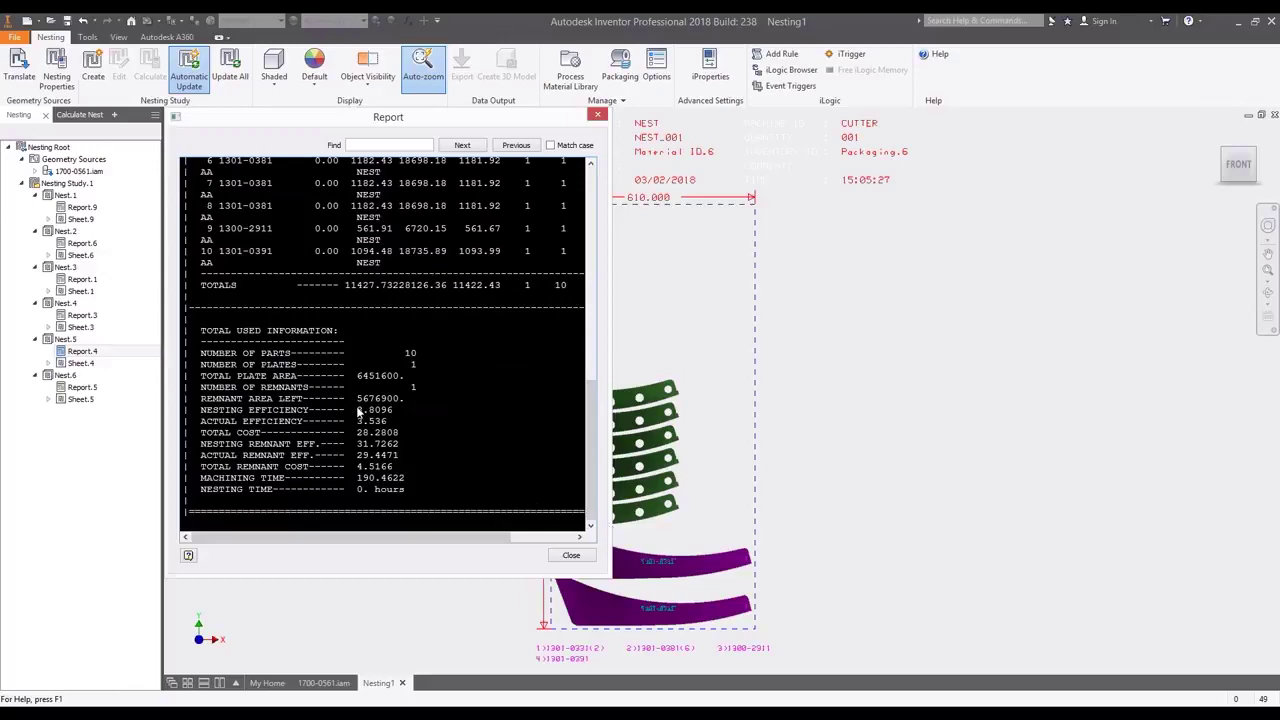
pyautogui.click(565, 556)
# Step: Set the length of Packaging.6 for Material ID.6 to 50in in the packaging settings and accept it
pyautogui.click(615, 70)
pyautogui.click(361, 148)
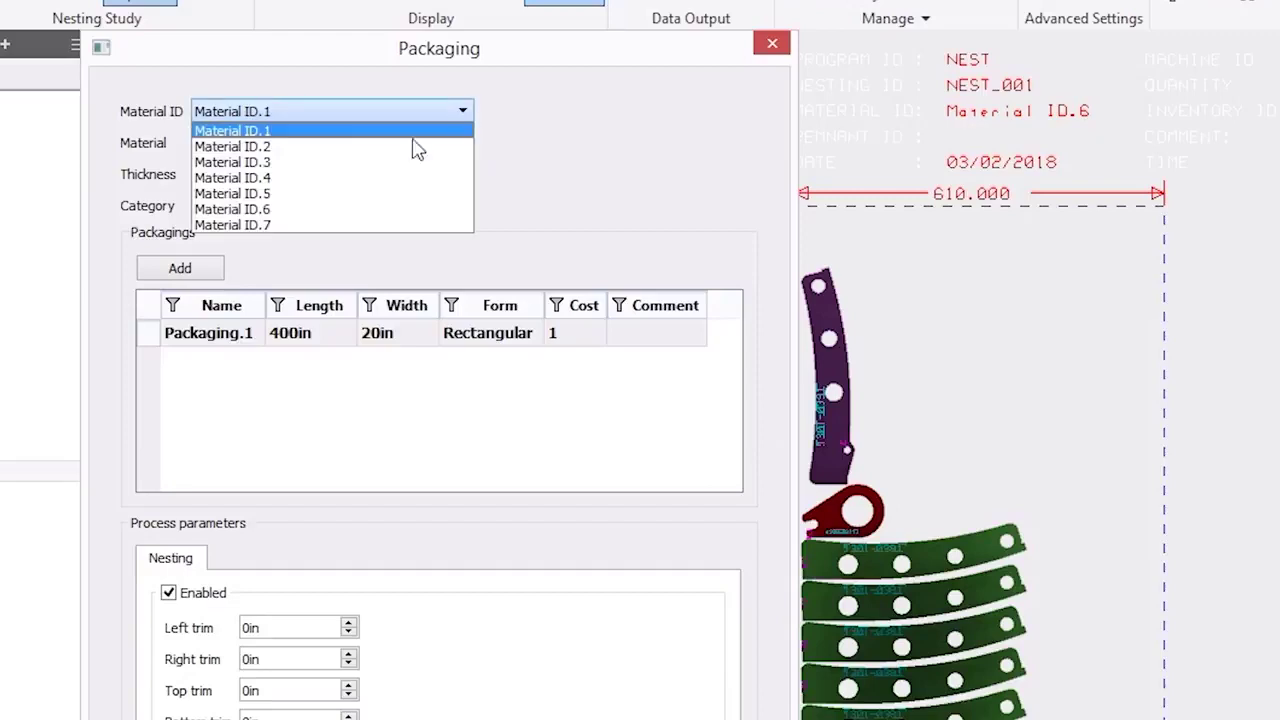
pyautogui.click(232, 209)
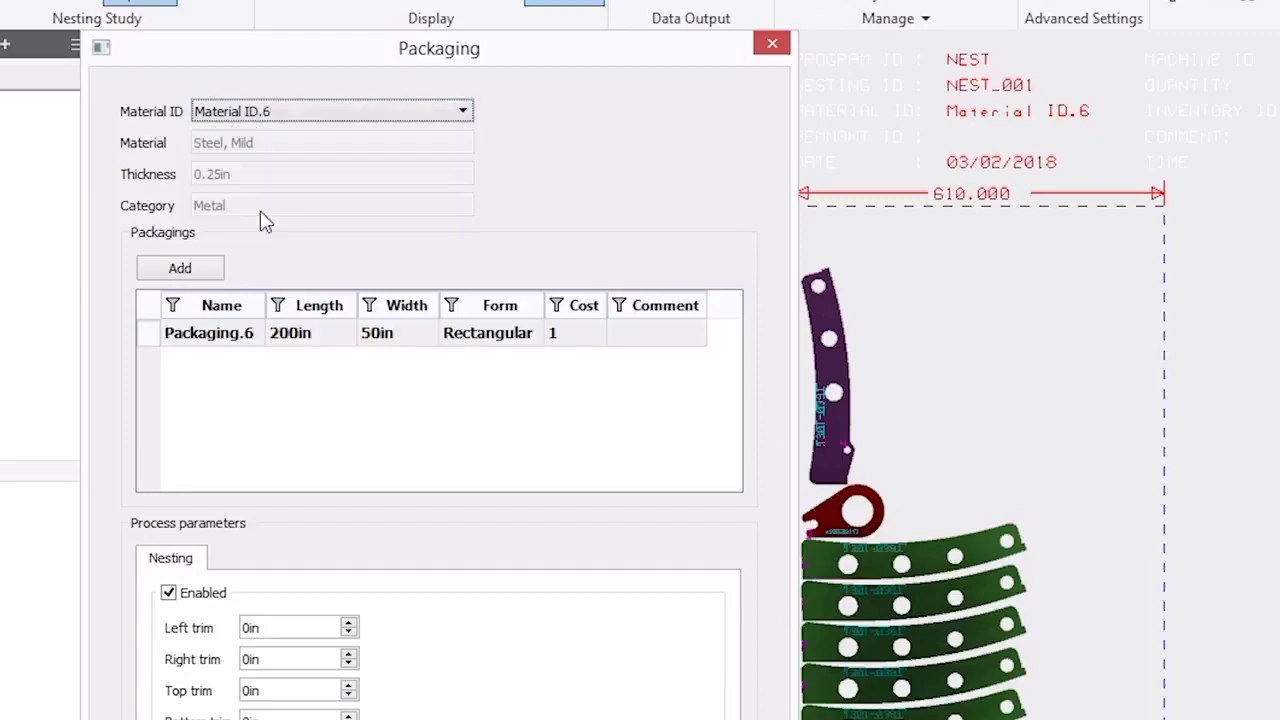
pyautogui.click(312, 338)
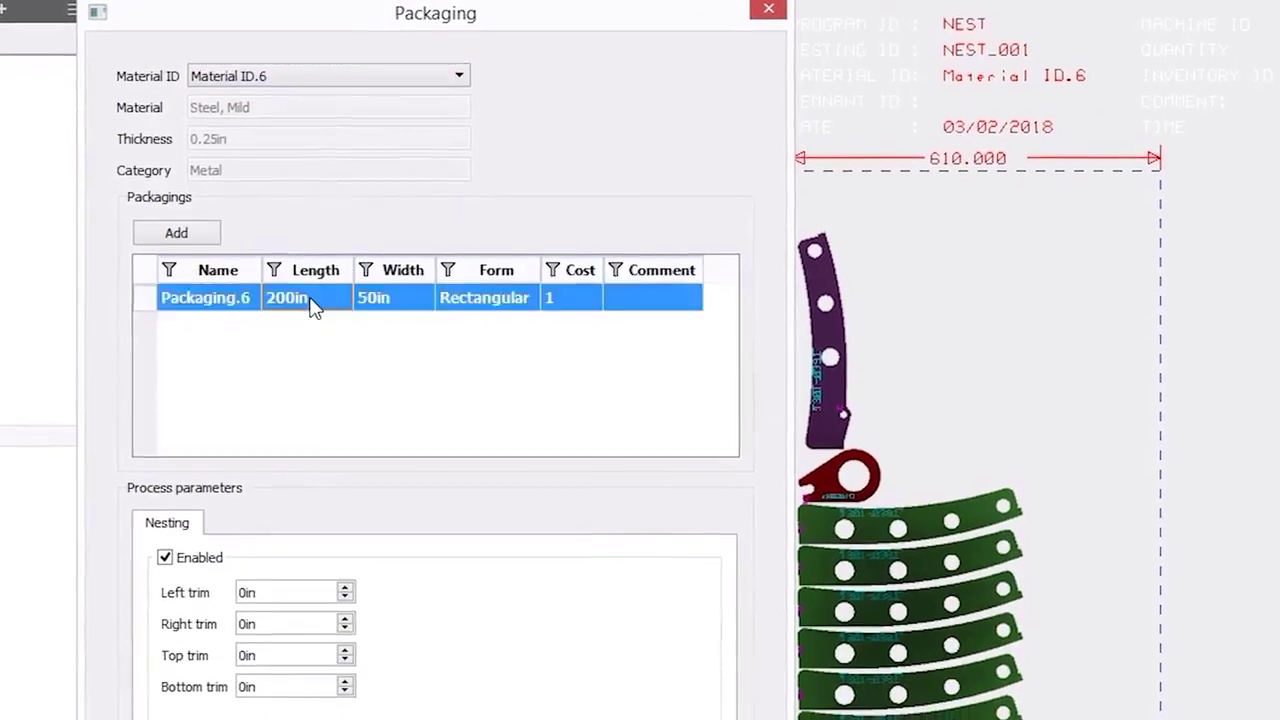
pyautogui.click(312, 338)
pyautogui.write('50in')
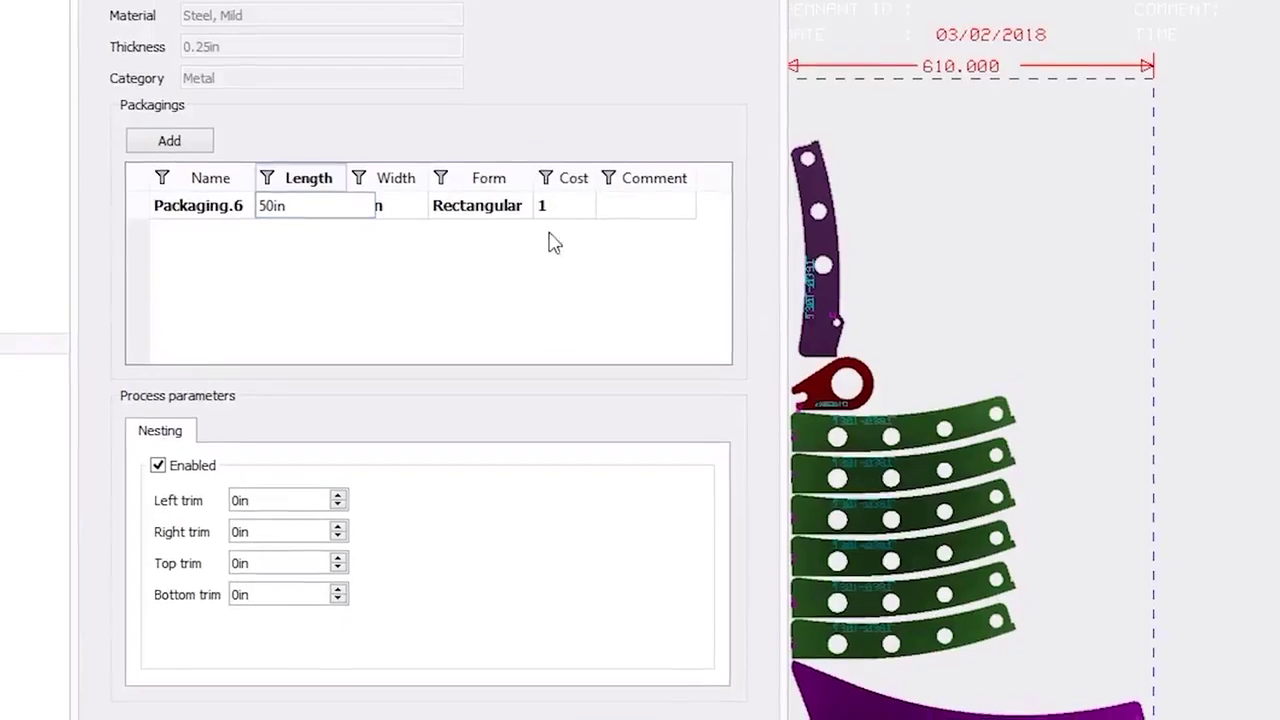
pyautogui.click(622, 594)
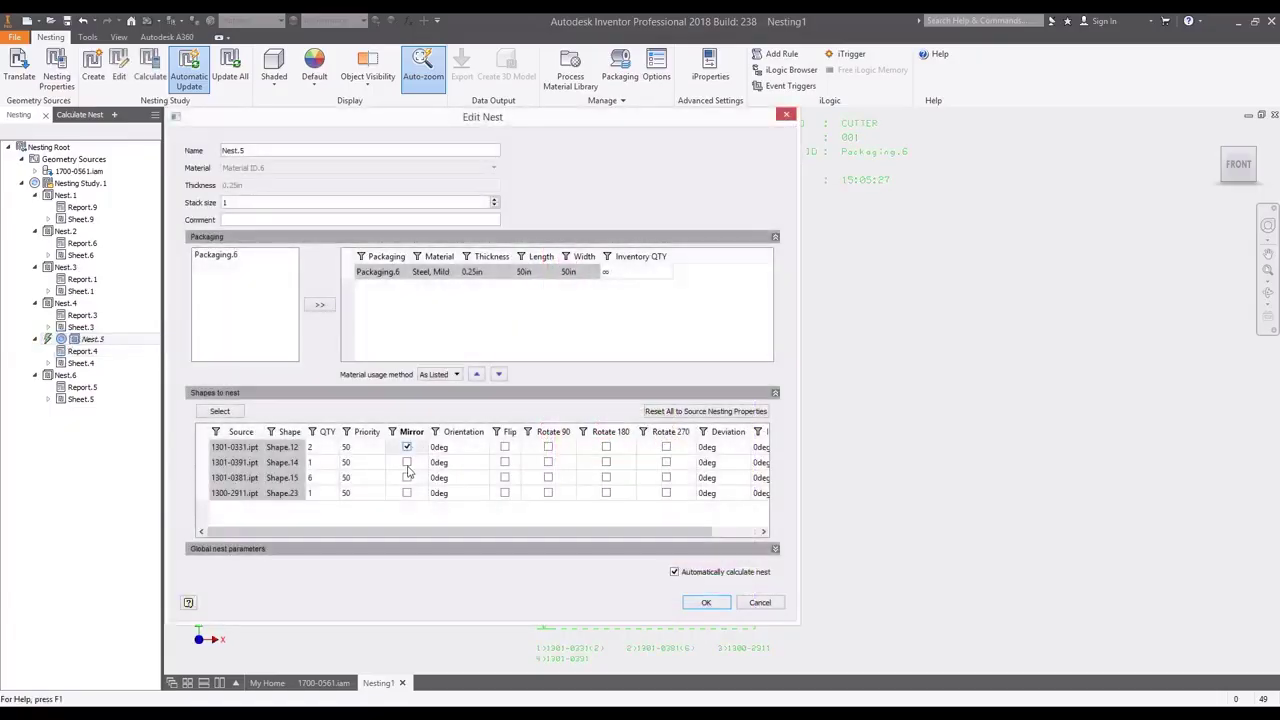
# Step: Allow mirroring, flipping and all rotations for every shape in Nest.5, with 30deg deviation and 5deg increment, and recalculate the nest
pyautogui.click(407, 494)
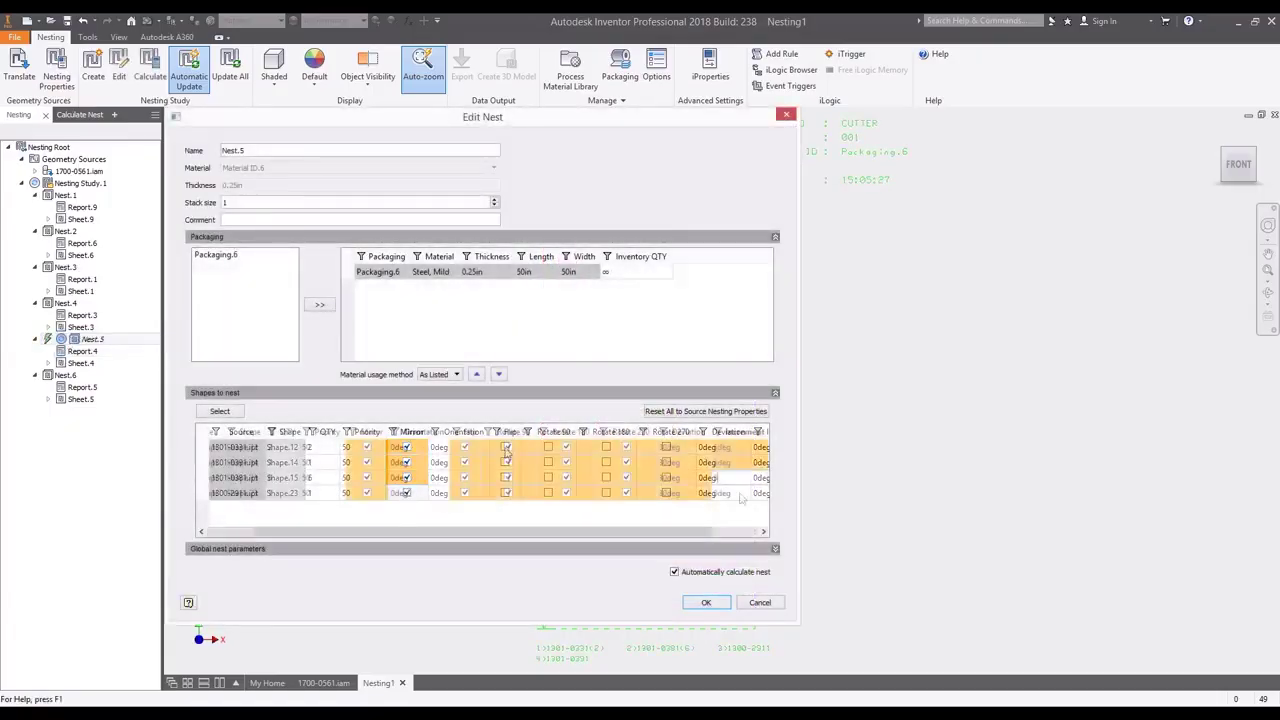
pyautogui.write('5deg')
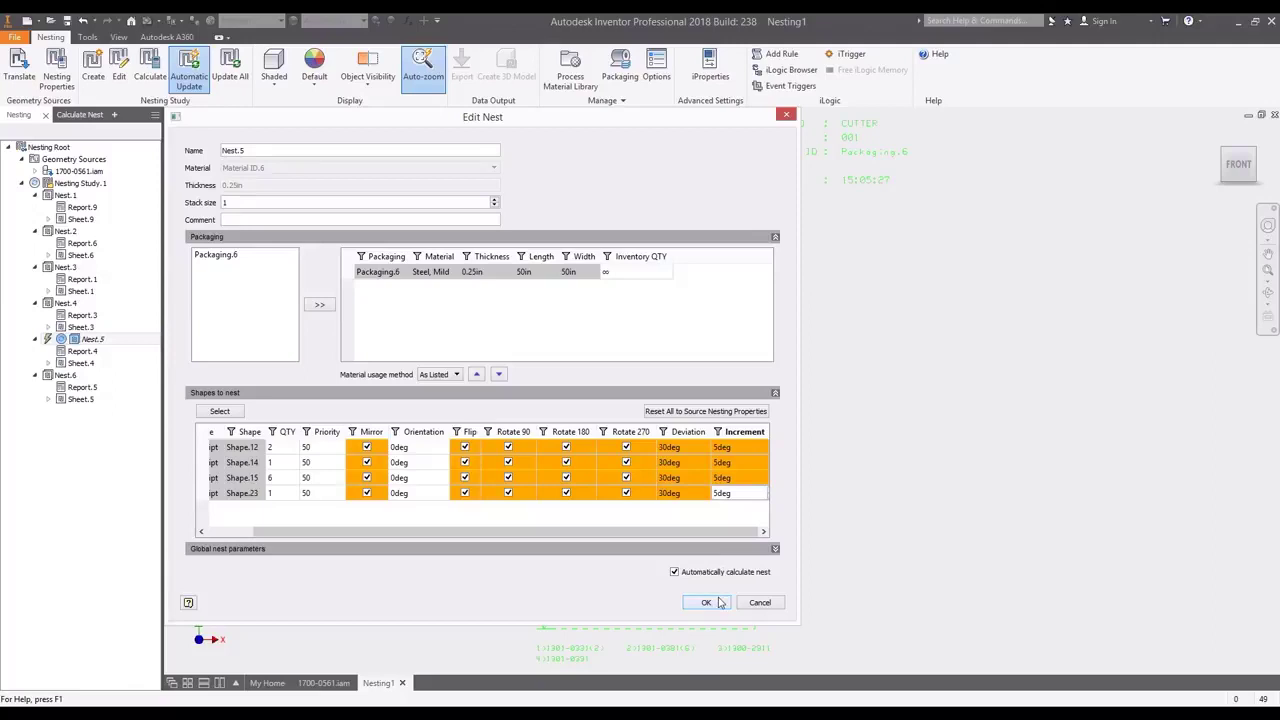
pyautogui.click(720, 603)
# Step: Open the recalculated report for Nest.5 and examine its plate, remnant and efficiency figures
pyautogui.rightClick(85, 355)
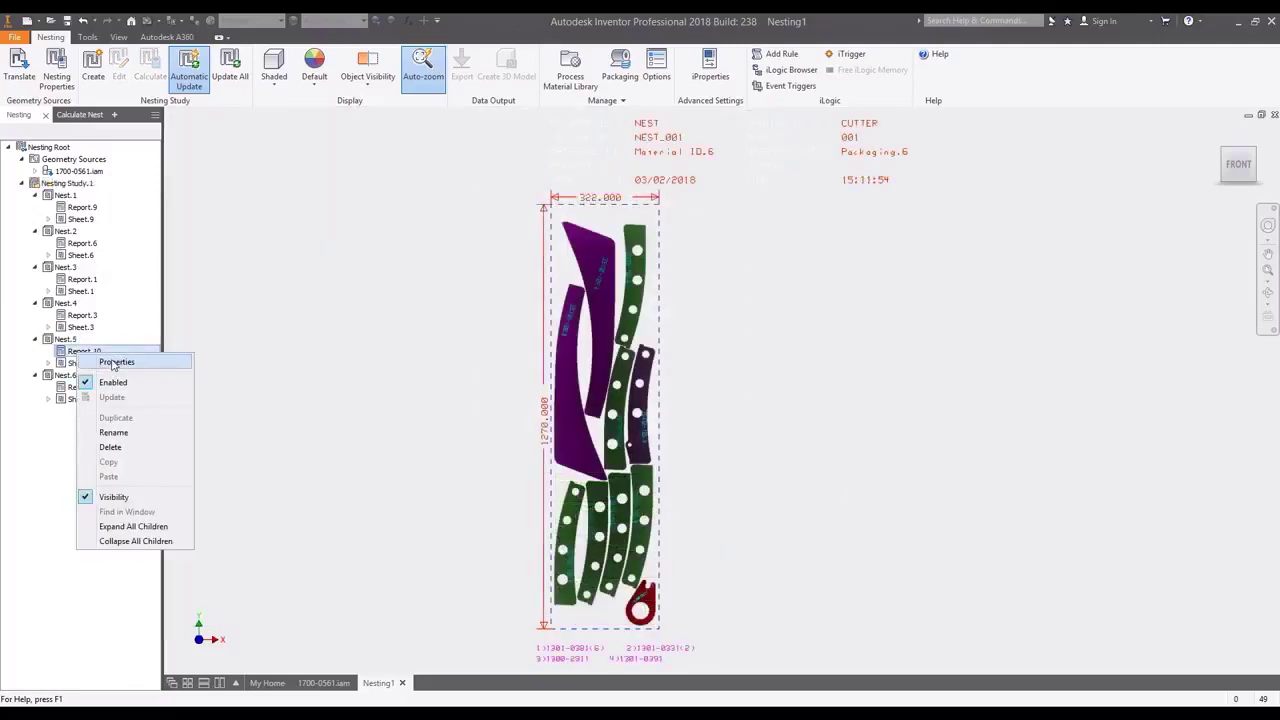
pyautogui.click(114, 362)
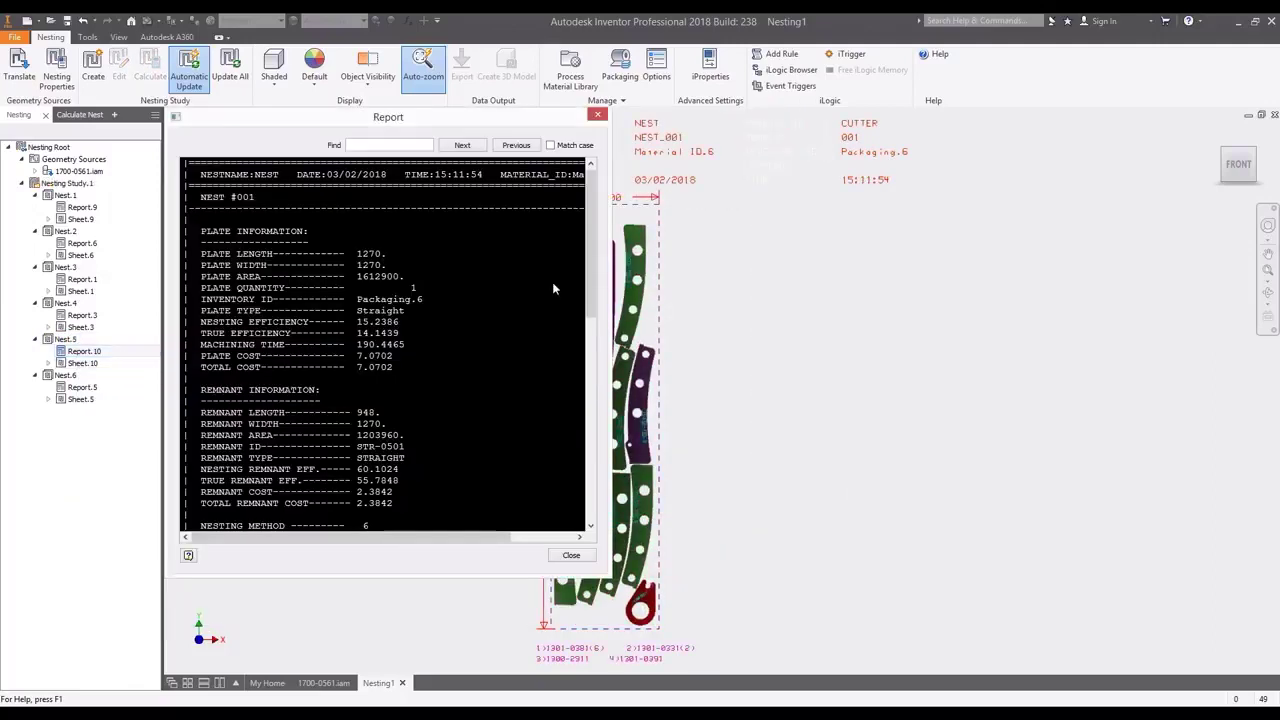
pyautogui.moveTo(590, 190); pyautogui.dragTo(601, 513)
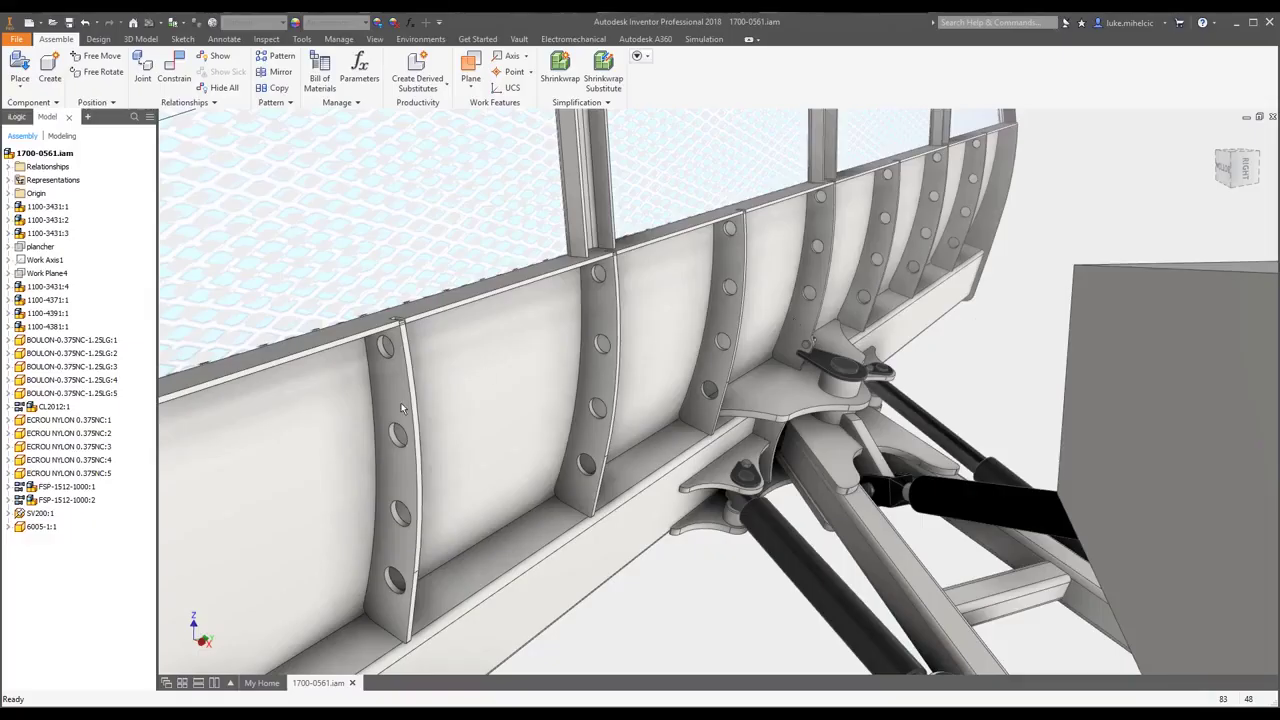
# Step: Open the curved rib with round holes for editing within the 1700-0561.iam assembly
pyautogui.doubleClick(402, 408)
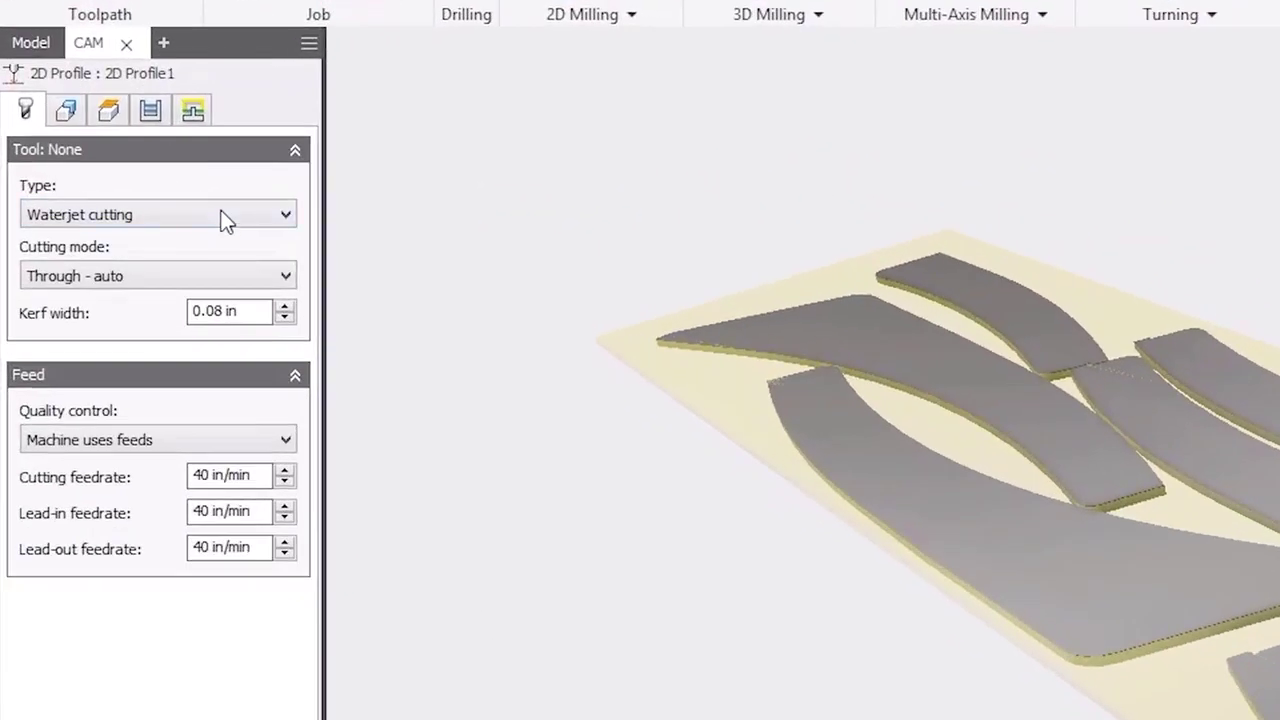
# Step: Set the tool type of the nested parts' 2D Profile operation to Laser cutting
pyautogui.click(111, 203)
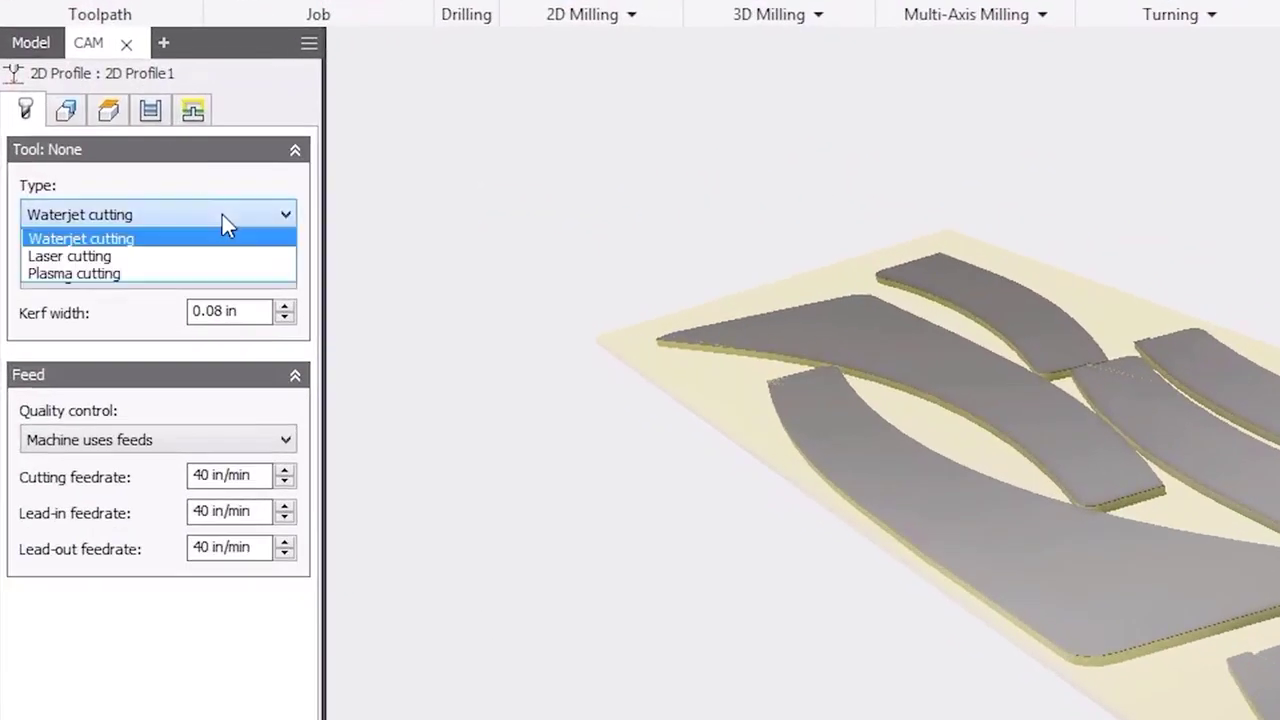
pyautogui.click(102, 257)
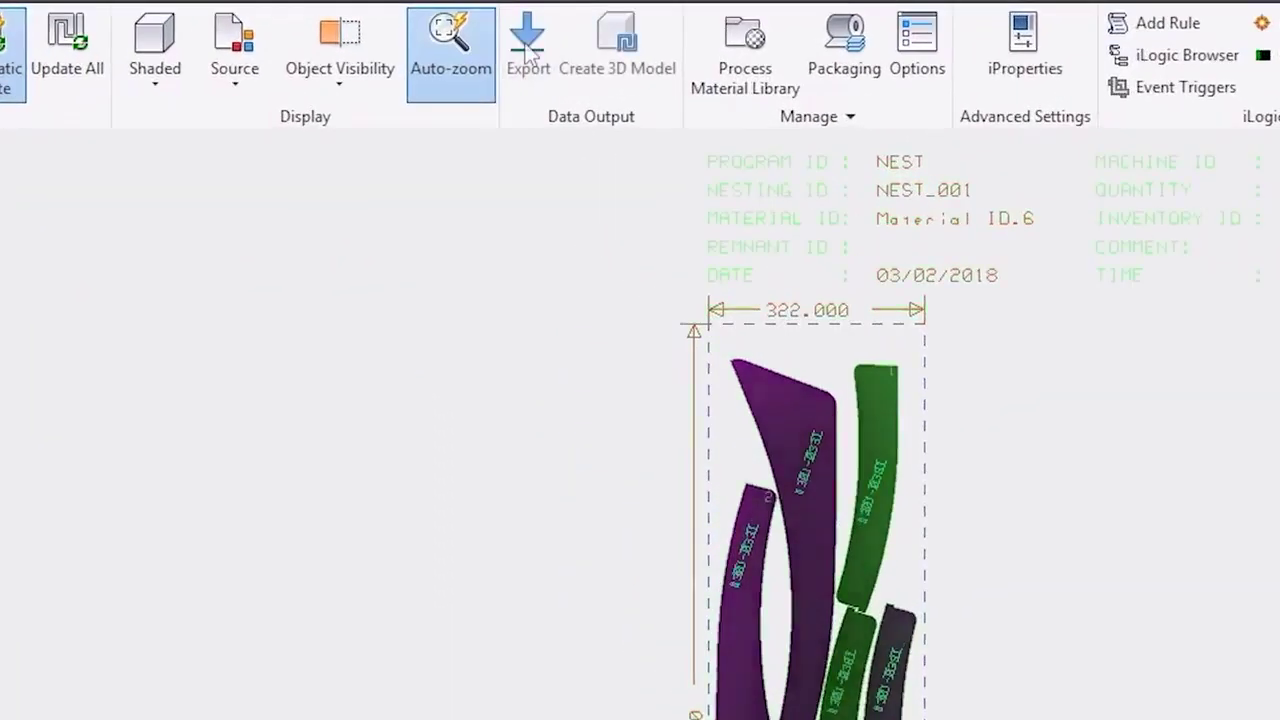
# Step: Finish the nested sheet's 2D Profile cutting operation with same plane faces selected, all loops, and the side set to start outside
pyautogui.click(459, 67)
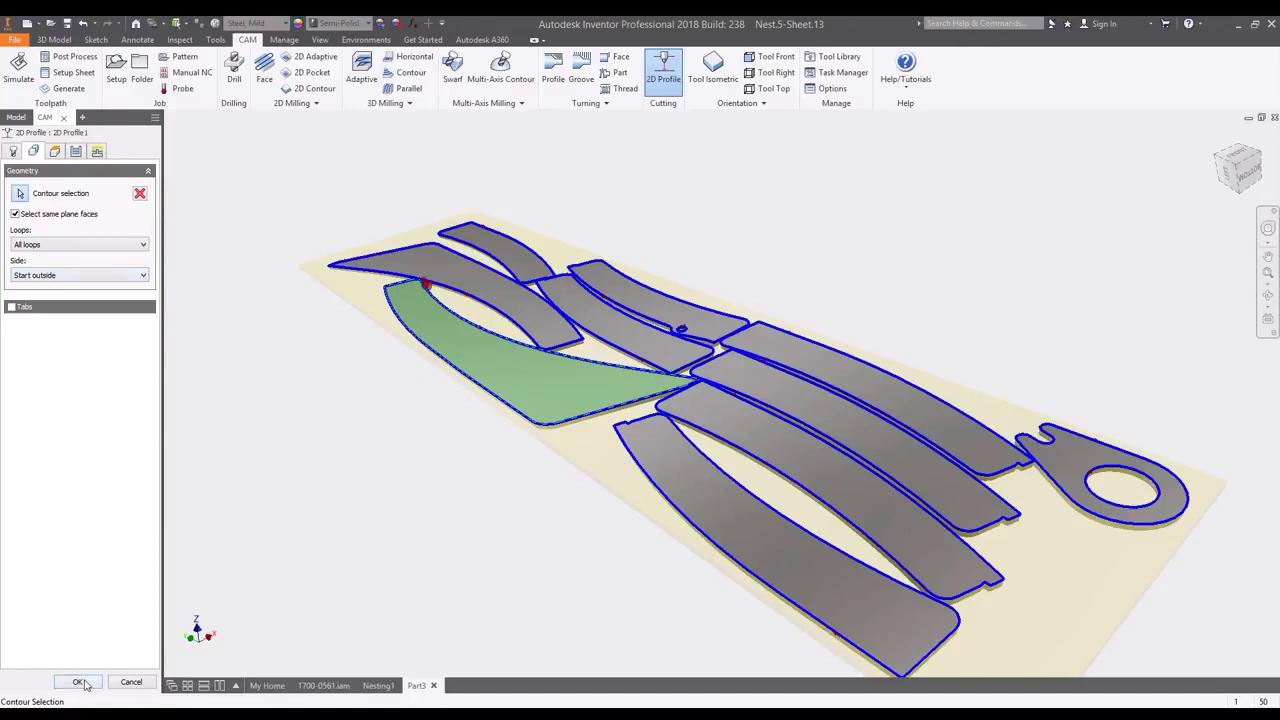
pyautogui.click(79, 682)
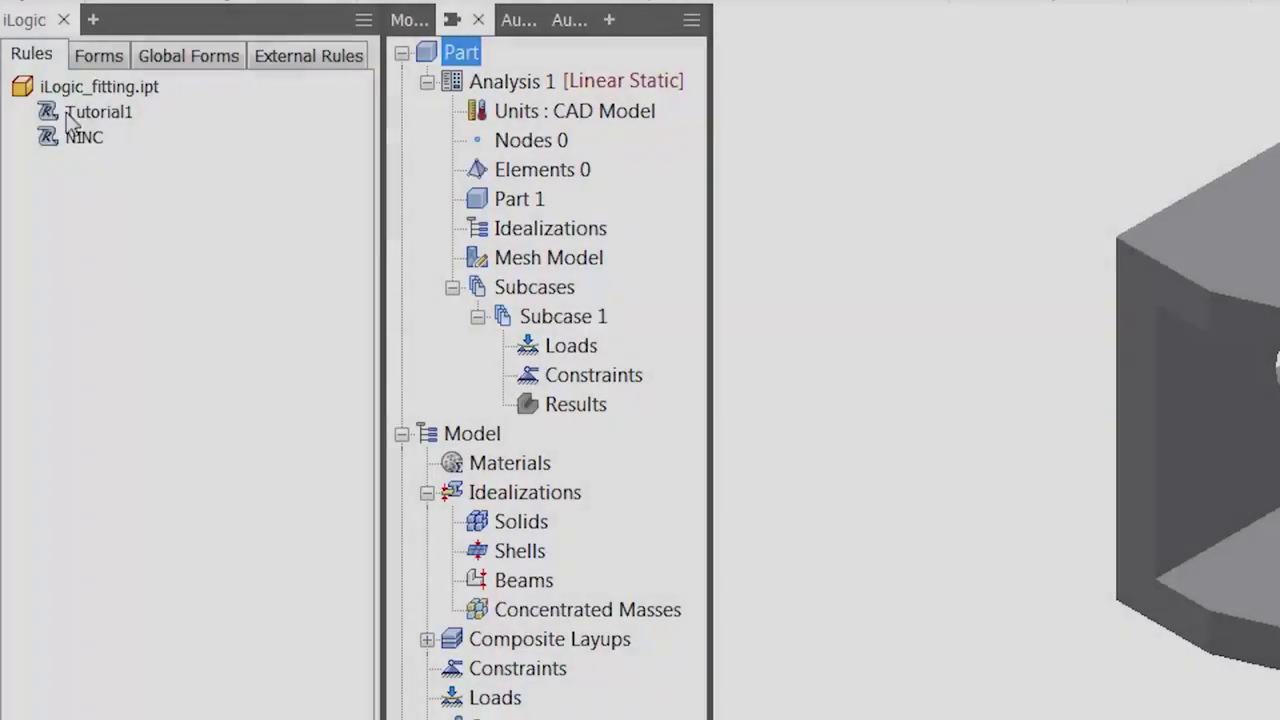
# Step: Open the Tutorial1 iLogic rule of iLogic_fitting.ipt for editing, then save and run it
pyautogui.rightClick(82, 115)
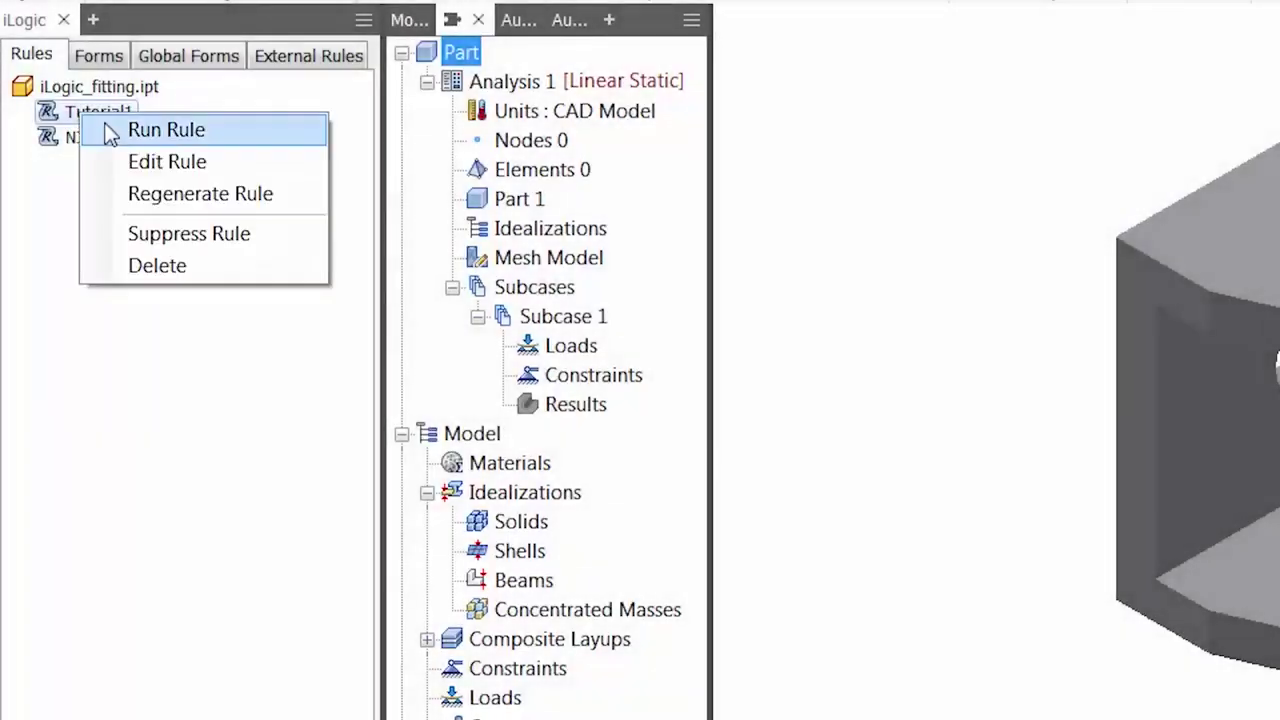
pyautogui.click(160, 162)
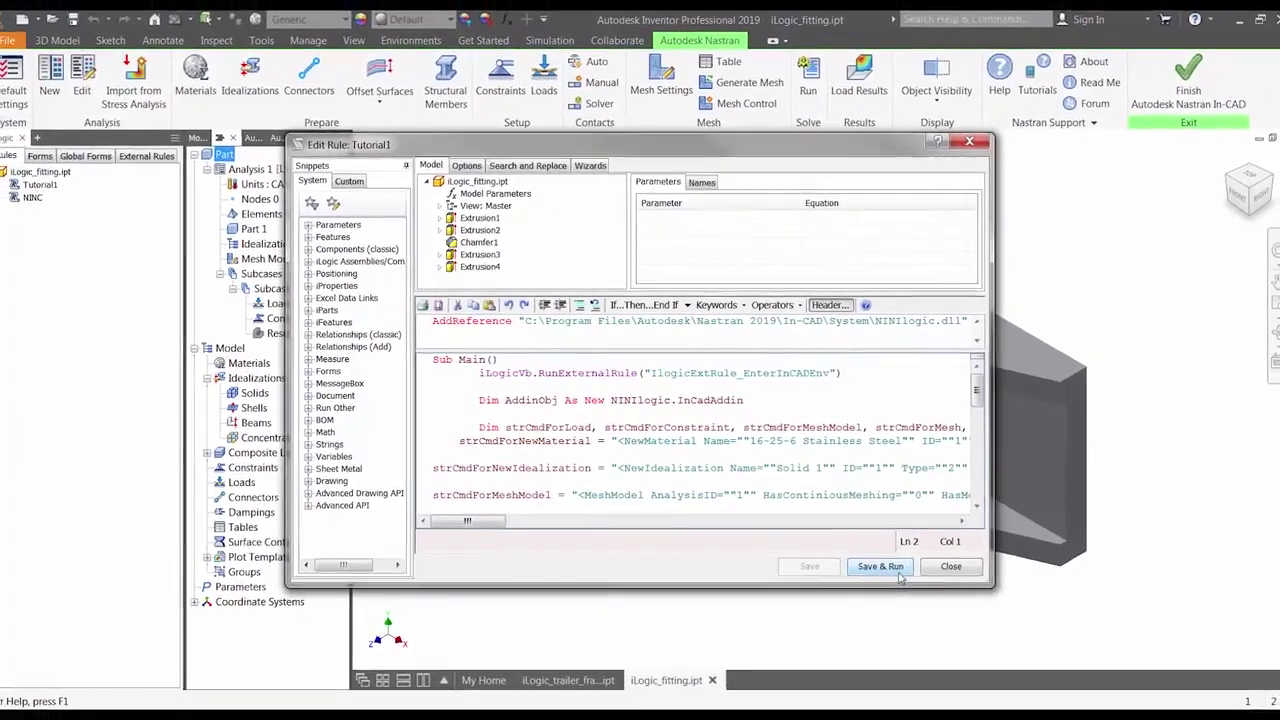
pyautogui.click(897, 570)
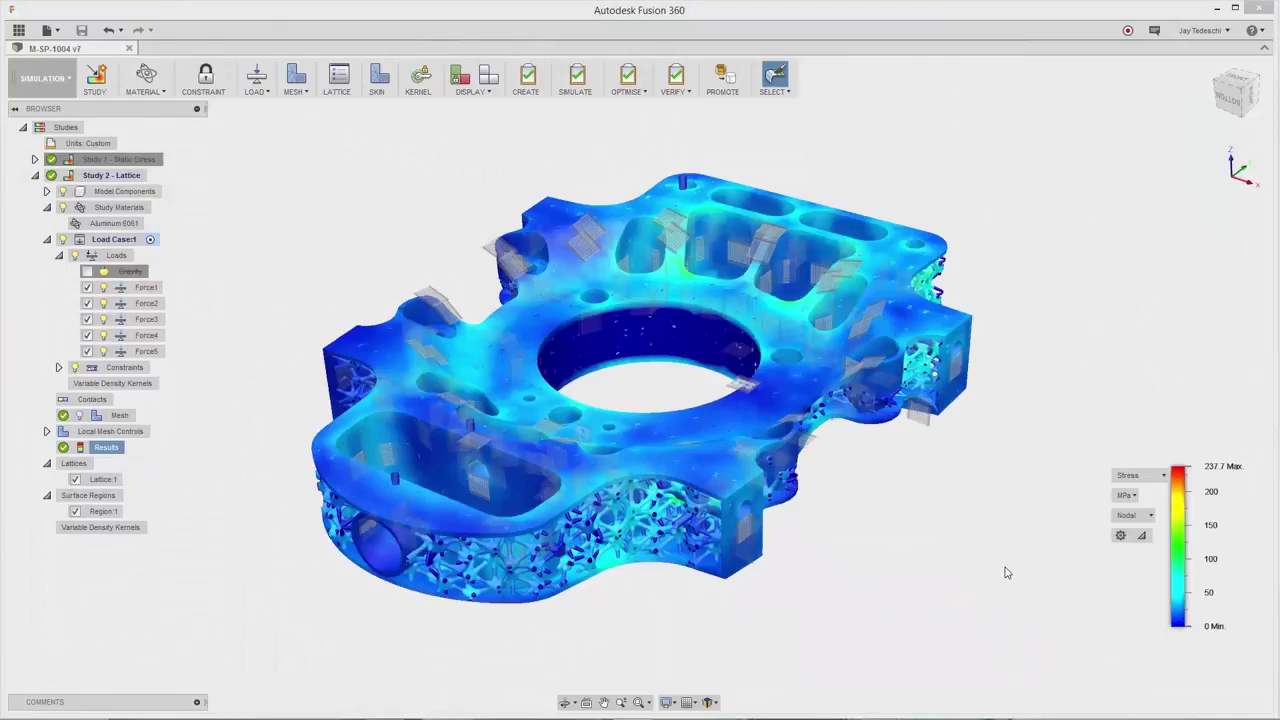
pyautogui.rightClick(1007, 572)
pyautogui.click(1060, 634)
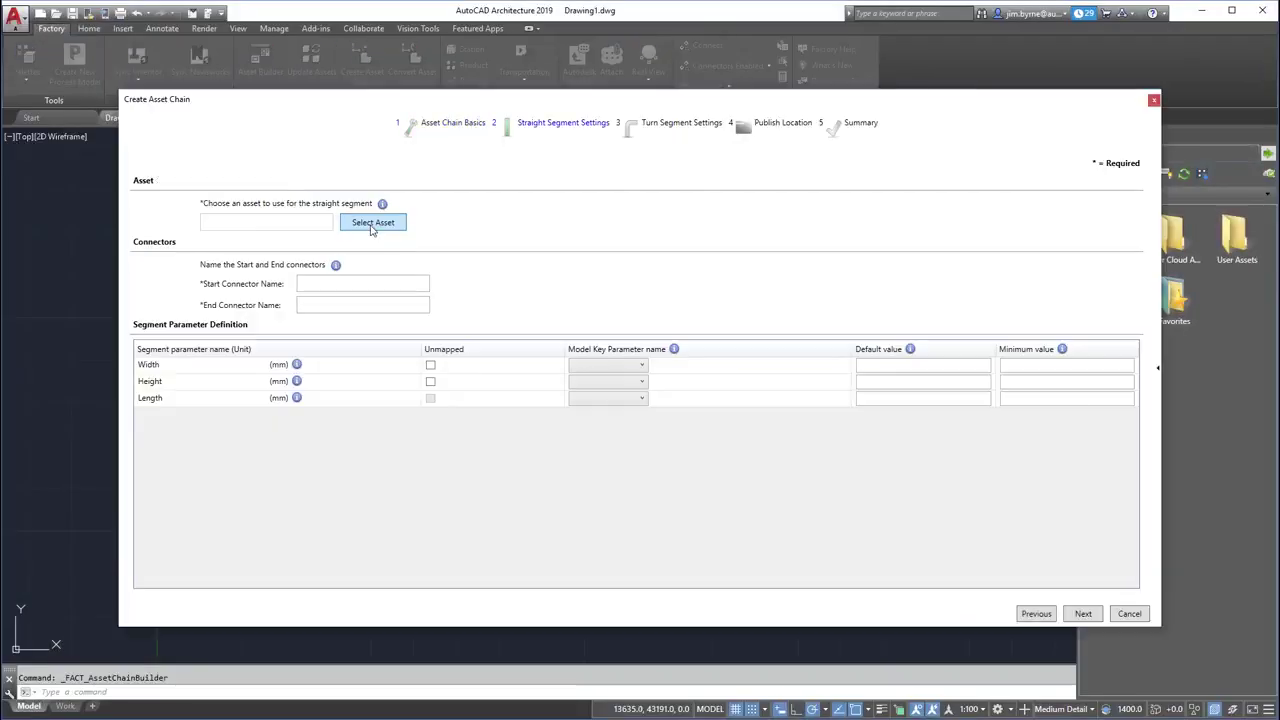
# Step: In AutoCAD Architecture, choose the asset for the chain's straight segment and publish the asset chain to the local Asset Chains folder
pyautogui.click(373, 222)
pyautogui.click(988, 620)
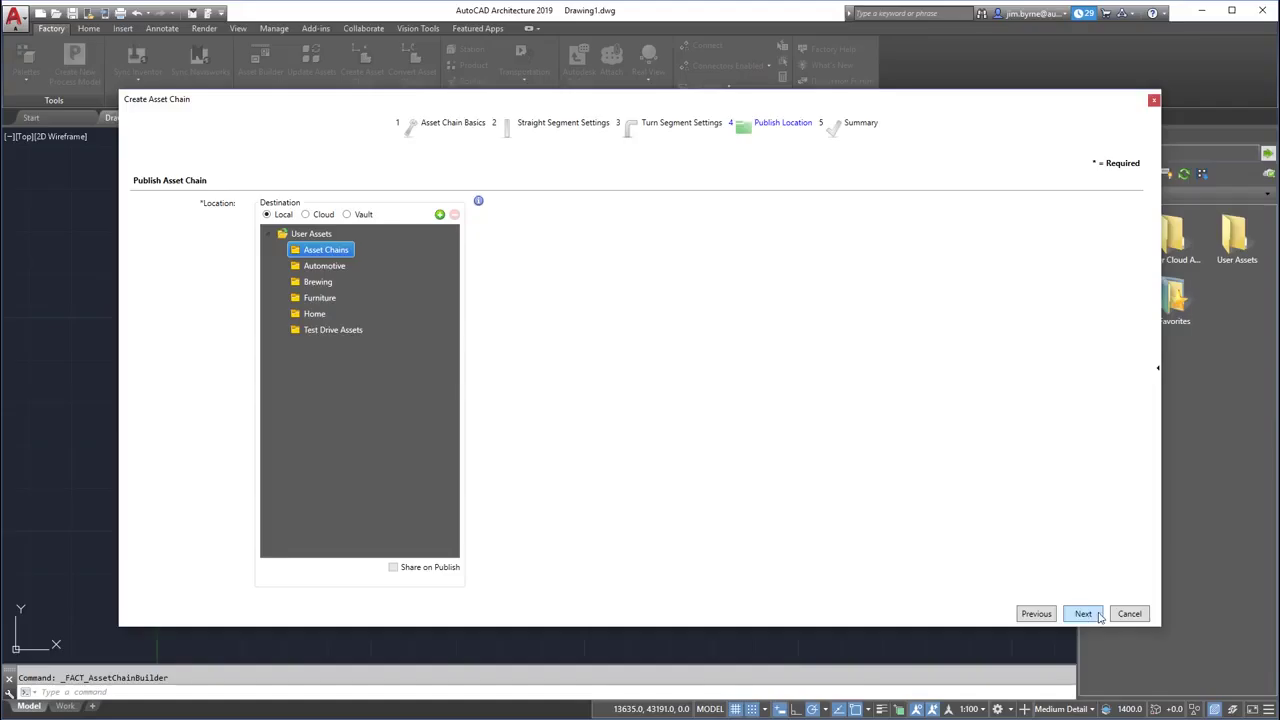
pyautogui.click(1085, 612)
pyautogui.click(1085, 612)
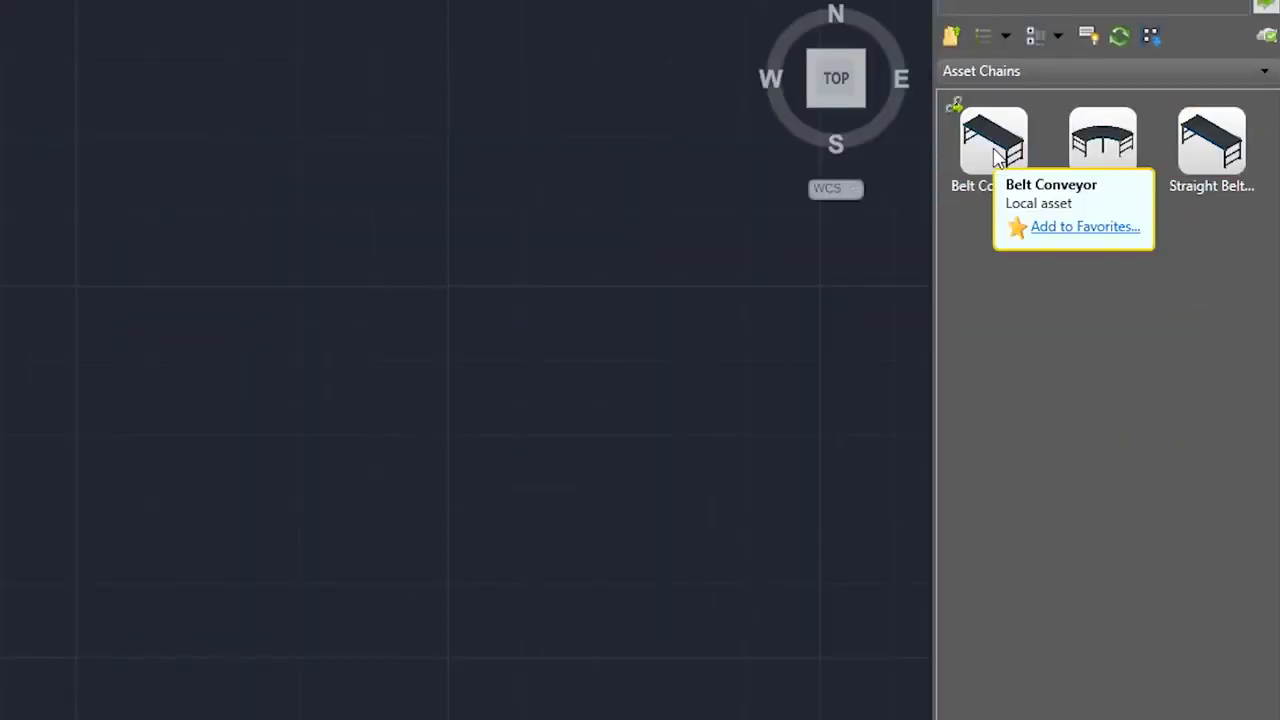
# Step: Place the Belt Conveyor asset chain in the drawing, entering 8662 for the segment length
pyautogui.write('8662')
pyautogui.press('Return')
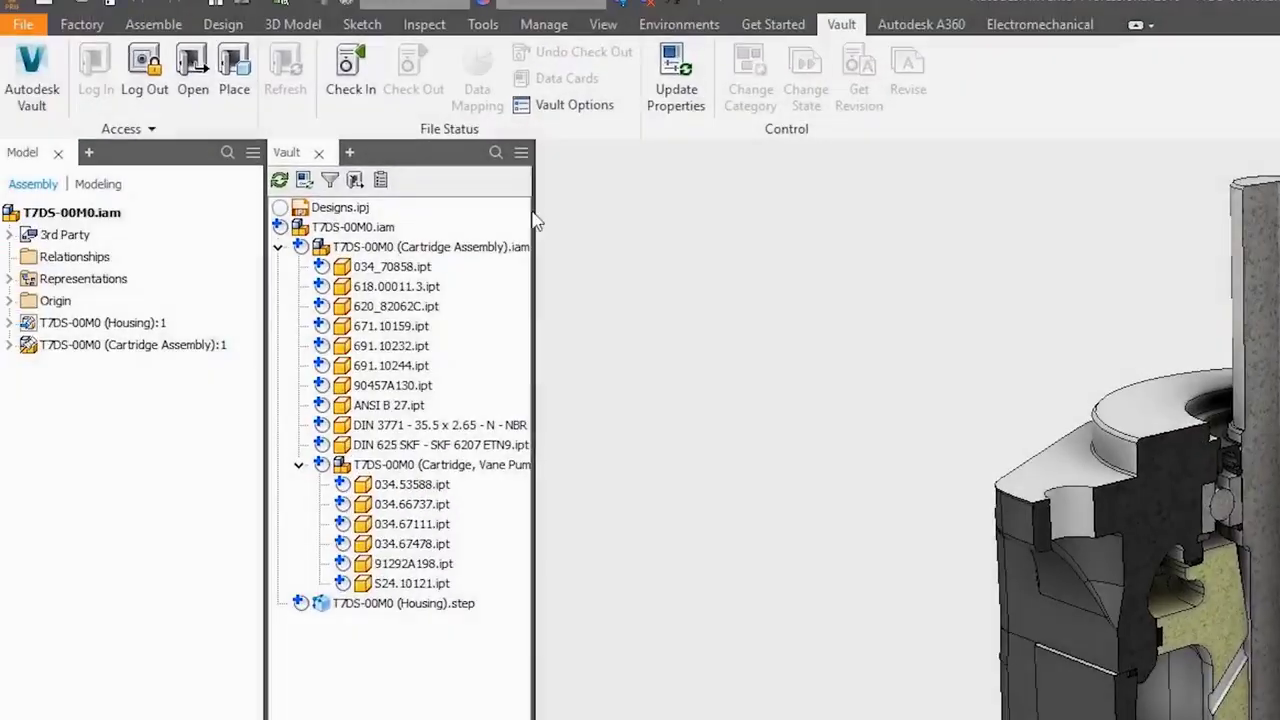
# Step: In Inventor, check the T7DS-00M0.iam assembly and its referenced files in to the vault without keeping them checked out
pyautogui.click(350, 75)
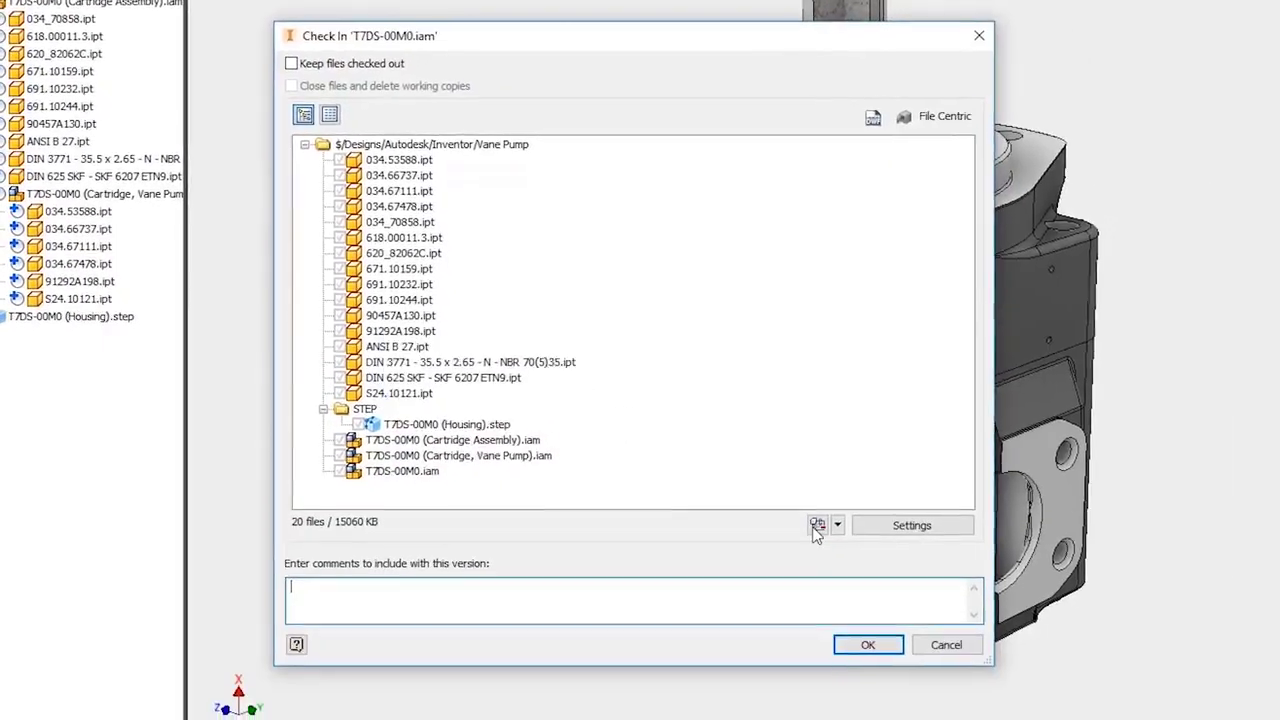
pyautogui.click(830, 621)
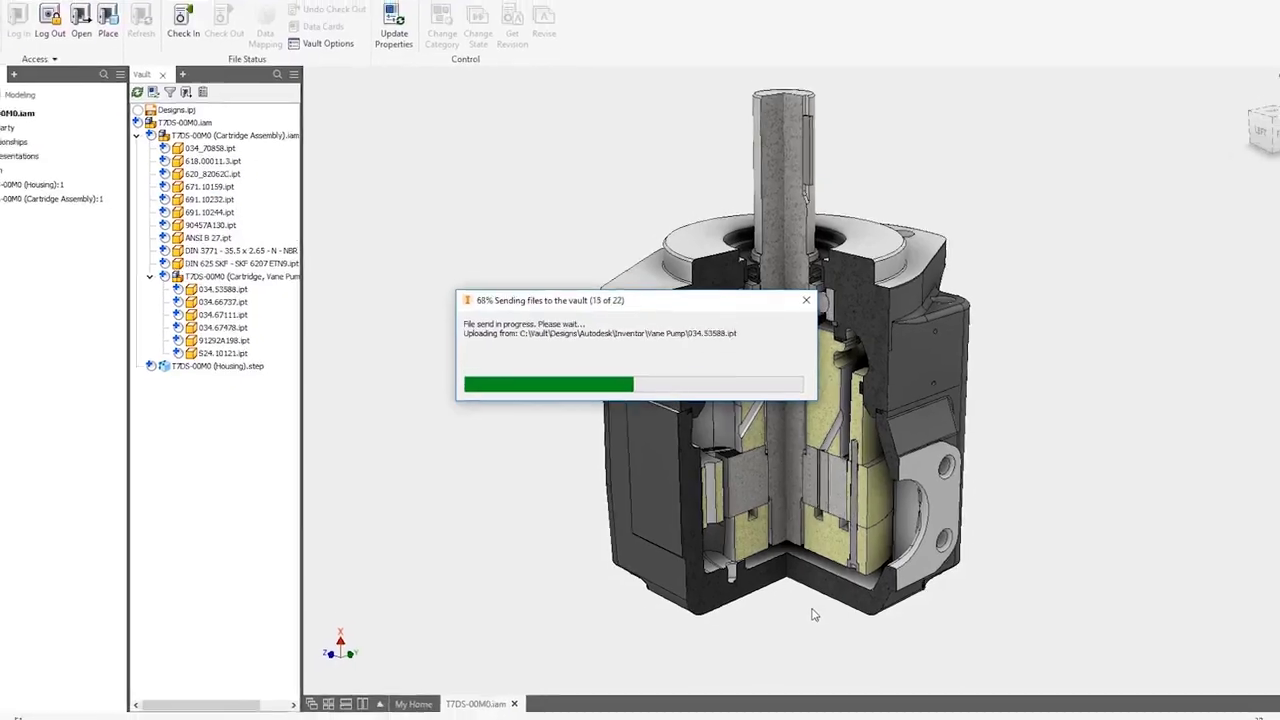